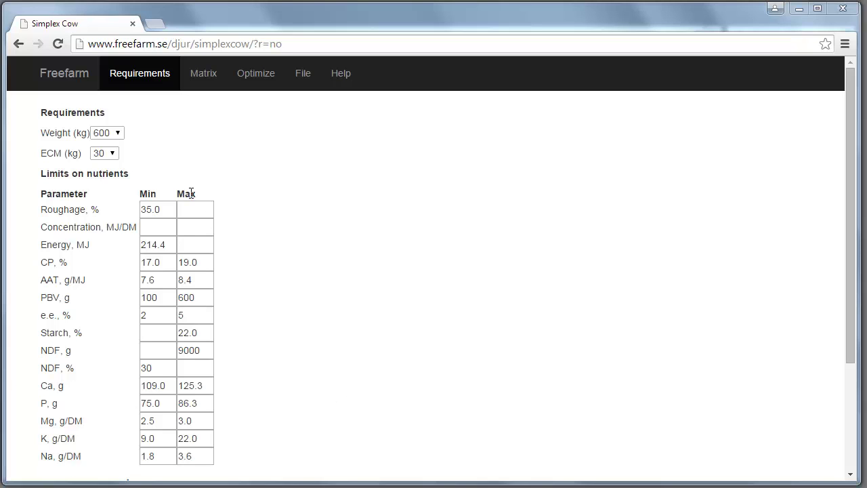
Set the cow's weight to 700 kg and try ECM values of 45 and 40 kg.
{"action": "left_click", "coordinate": [110, 133]}
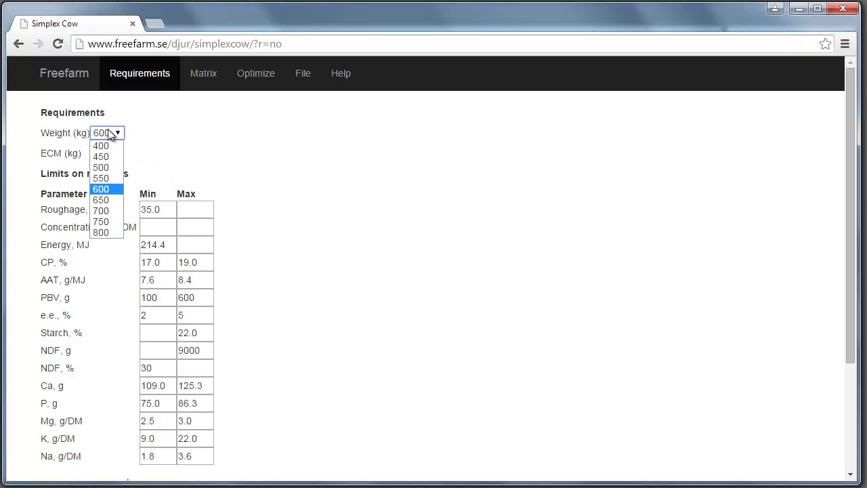
{"action": "left_click", "coordinate": [104, 213]}
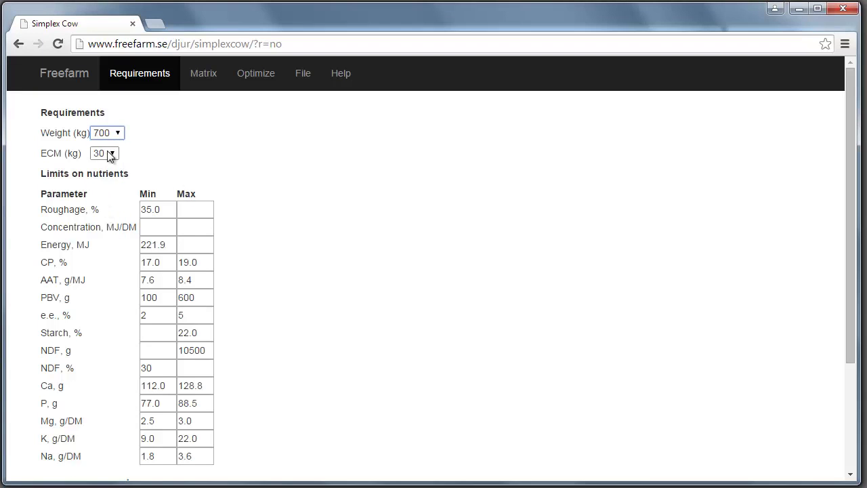
{"action": "left_click", "coordinate": [111, 154]}
{"action": "left_click", "coordinate": [100, 253]}
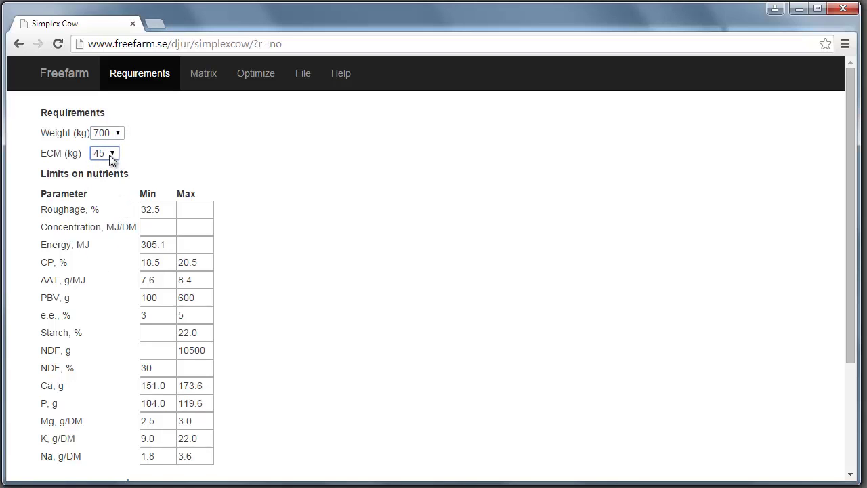
{"action": "left_click", "coordinate": [109, 153]}
{"action": "left_click", "coordinate": [98, 244]}
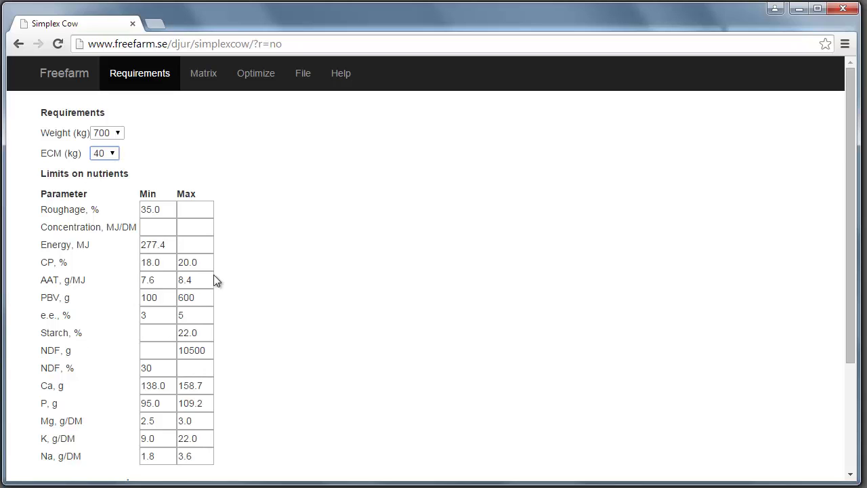
Set the cow's ECM to 30 kg and weight to 600 kg, and check the minimum energy requirement.
{"action": "left_click", "coordinate": [111, 154]}
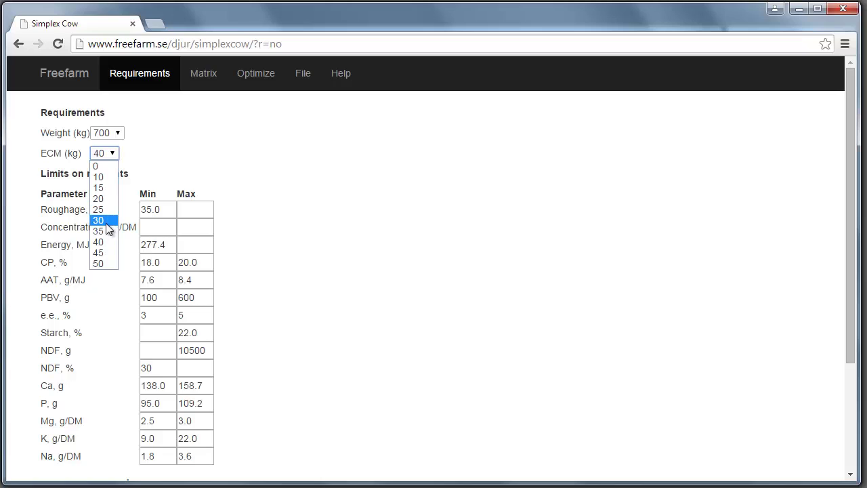
{"action": "left_click", "coordinate": [106, 224]}
{"action": "left_click", "coordinate": [109, 133]}
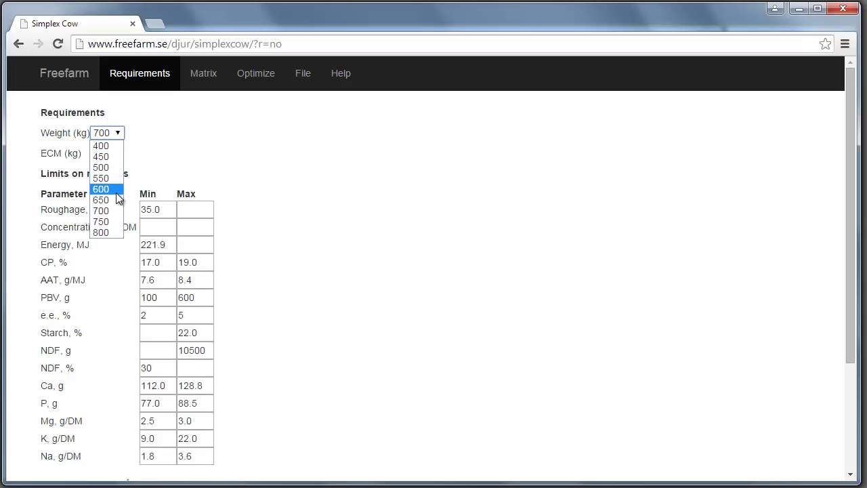
{"action": "left_click", "coordinate": [116, 195]}
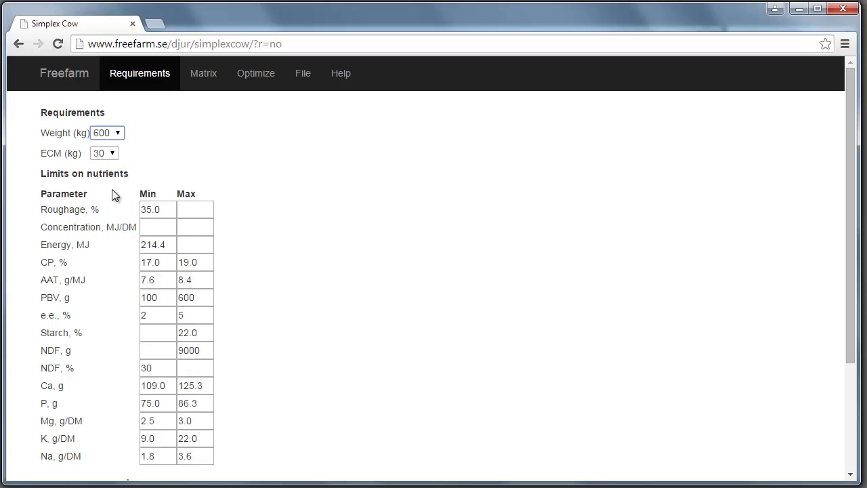
{"action": "left_click_drag", "start_coordinate": [175, 245], "coordinate": [120, 249]}
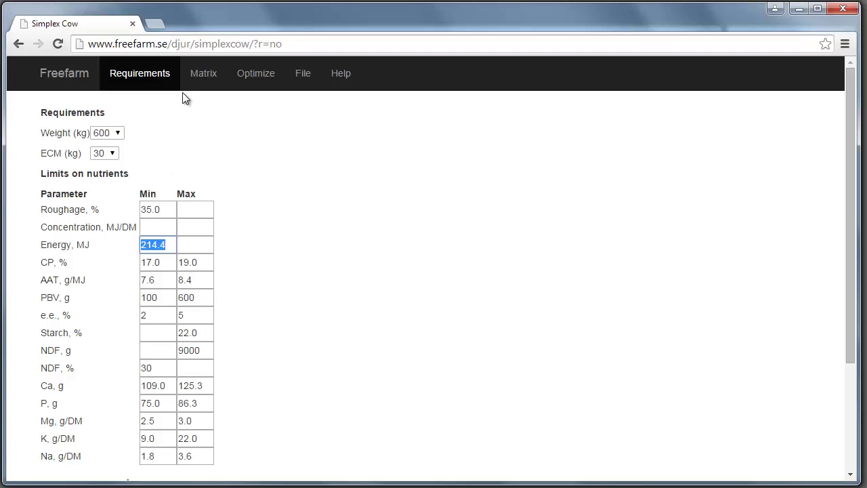
Add a feed row to the composition matrix and name it ghjghj.
{"action": "left_click", "coordinate": [202, 80]}
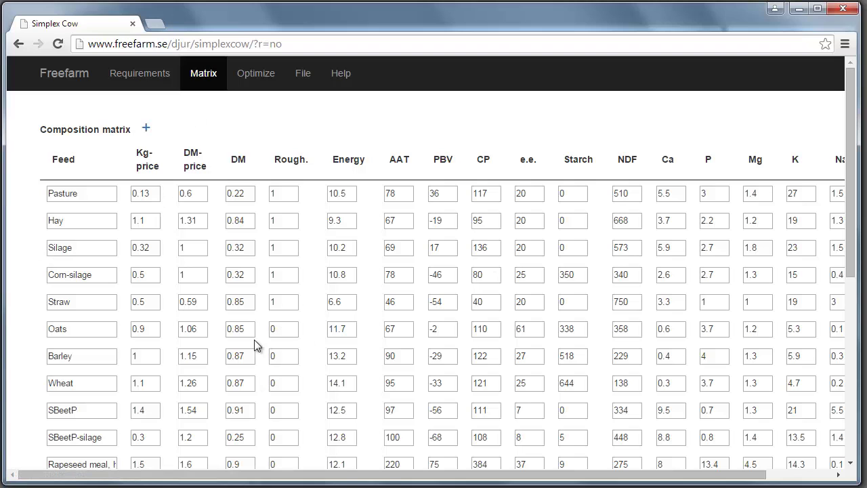
{"action": "left_click", "coordinate": [146, 130]}
{"action": "scroll", "coordinate": [237, 290], "scroll_direction": "down", "scroll_amount": 10}
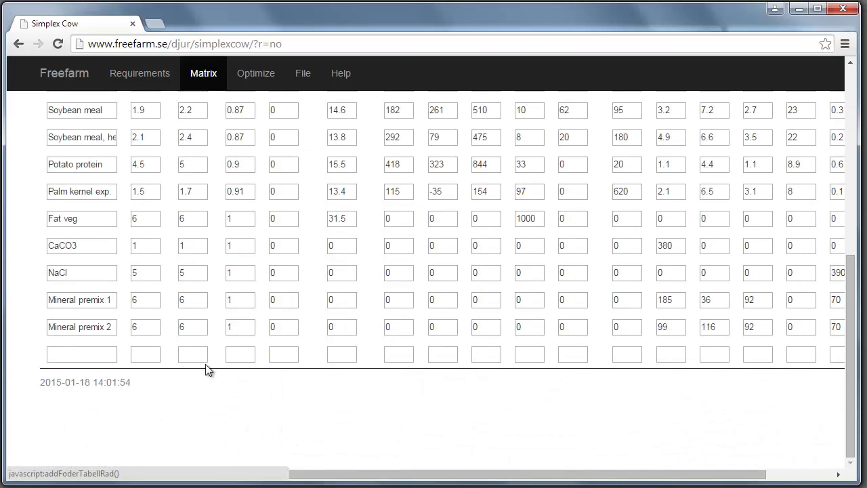
{"action": "left_click", "coordinate": [111, 355]}
{"action": "type", "text": "ghghj"}
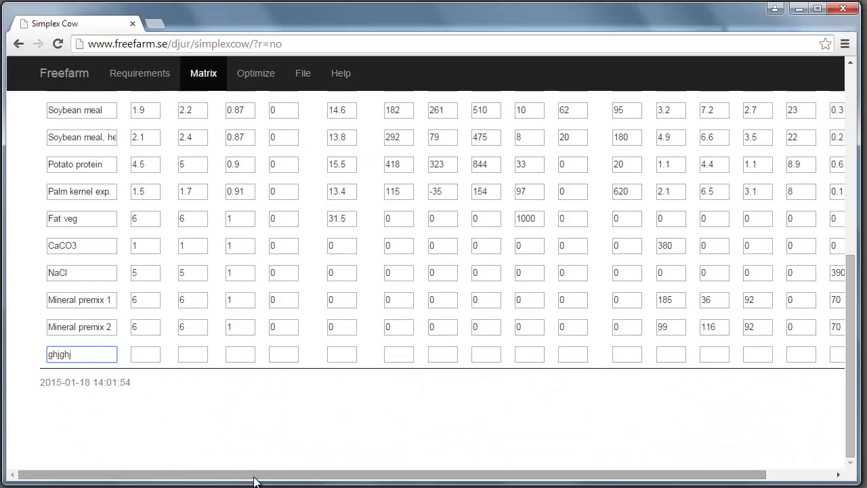
Delete the ghjghj feed row from the end of the composition matrix.
{"action": "left_click_drag", "start_coordinate": [258, 477], "coordinate": [736, 478]}
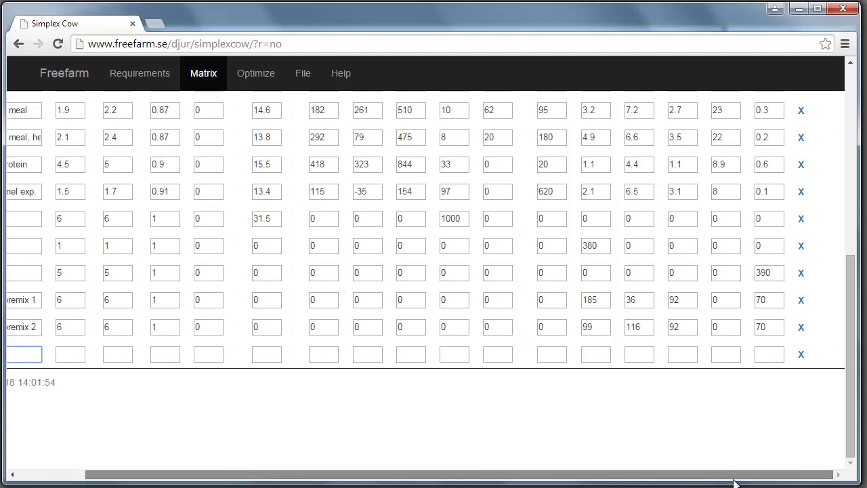
{"action": "left_click", "coordinate": [801, 356]}
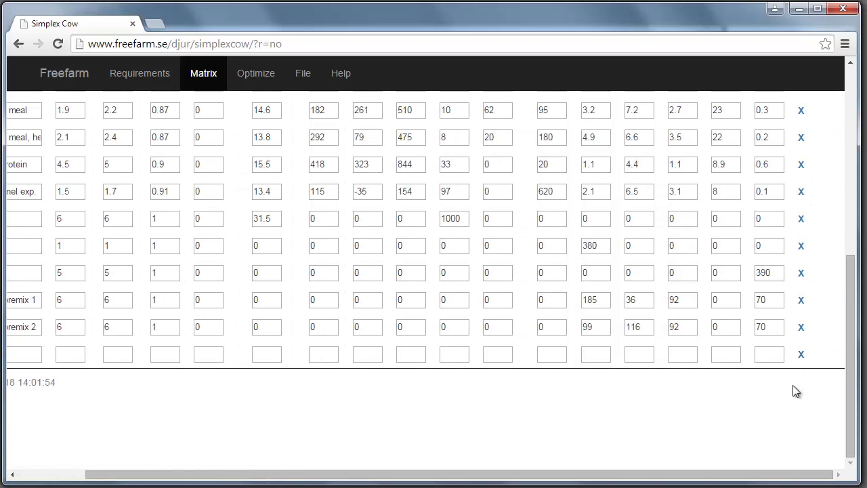
{"action": "left_click", "coordinate": [801, 357]}
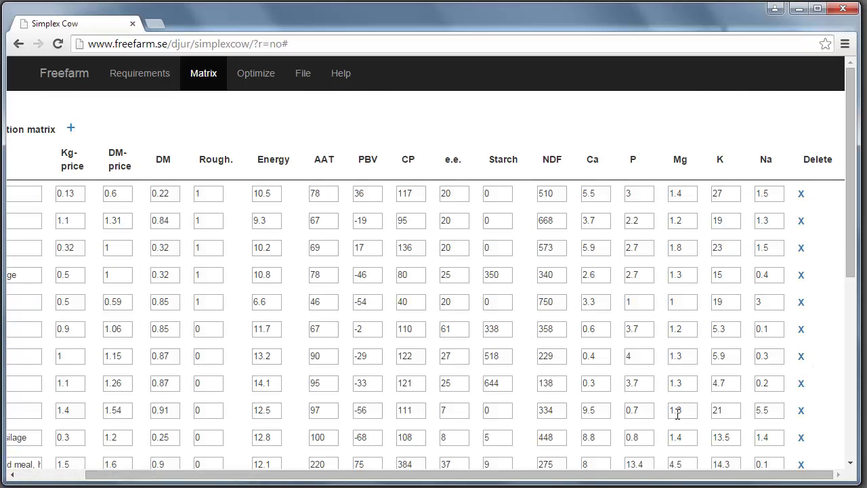
{"action": "scroll", "coordinate": [262, 377], "scroll_direction": "down", "scroll_amount": 5}
{"action": "left_click_drag", "start_coordinate": [172, 467], "coordinate": [27, 470]}
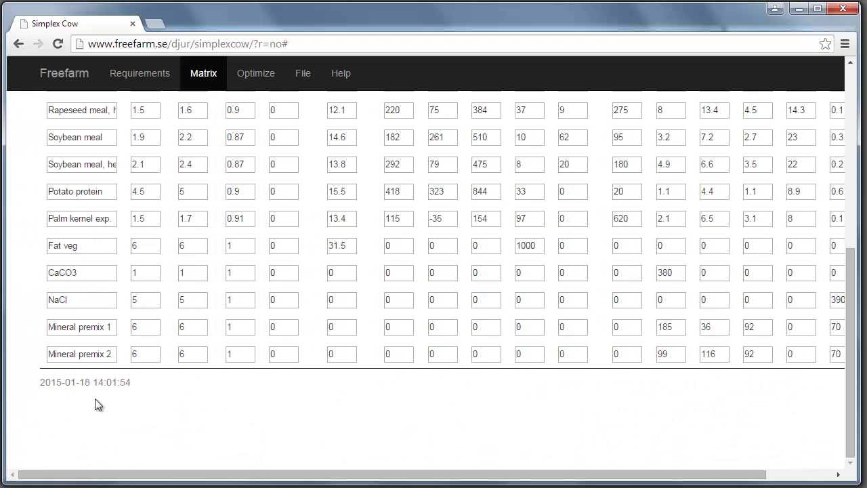
{"action": "scroll", "coordinate": [102, 377], "scroll_direction": "up", "scroll_amount": 5}
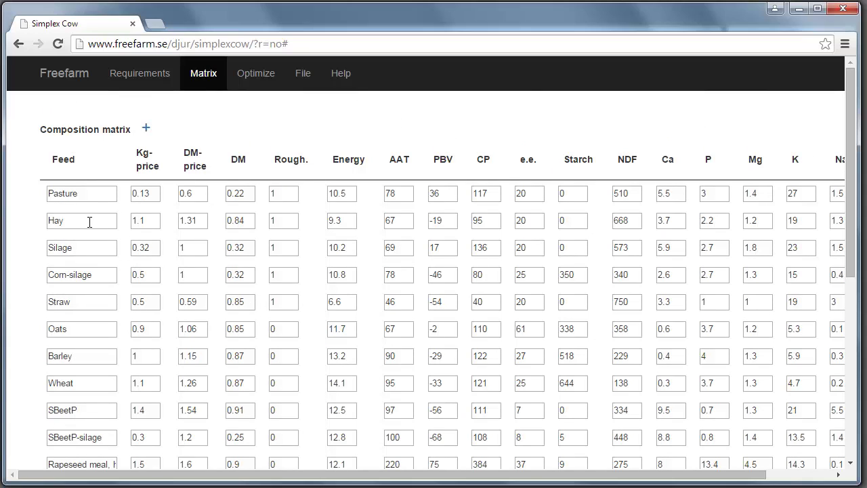
In the composition matrix, set Hay's energy to 9.8 and Silage's DM-price to 2.
{"action": "left_click", "coordinate": [343, 219]}
{"action": "left_click", "coordinate": [373, 227]}
{"action": "left_click", "coordinate": [193, 248]}
{"action": "type", "text": "2"}
{"action": "key", "text": "Return"}
Set Silage's Kg-price to 0.32 in the composition matrix.
{"action": "left_click", "coordinate": [140, 248]}
{"action": "key", "text": "Delete"}
{"action": "key", "text": "Delete"}
{"action": "key", "text": "Return"}
Add a feed limit to the requirements that restricts Pasture to a maximum of 0.
{"action": "left_click", "coordinate": [149, 82]}
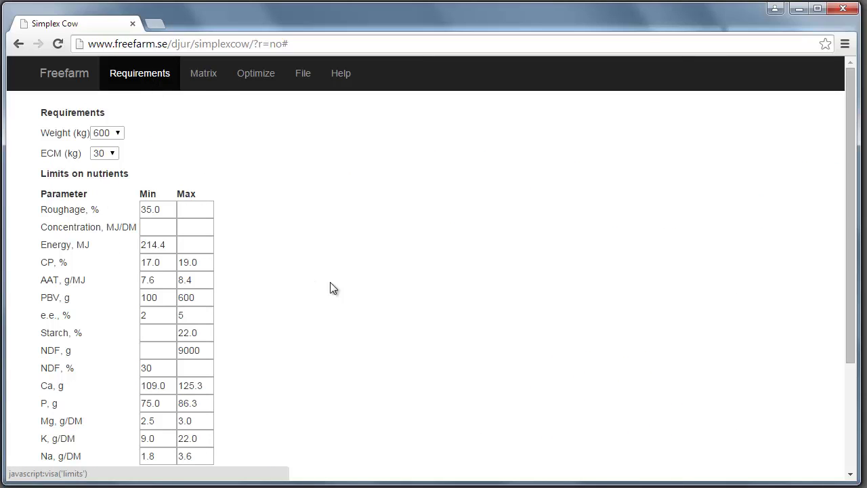
{"action": "scroll", "coordinate": [353, 297], "scroll_direction": "down", "scroll_amount": 3}
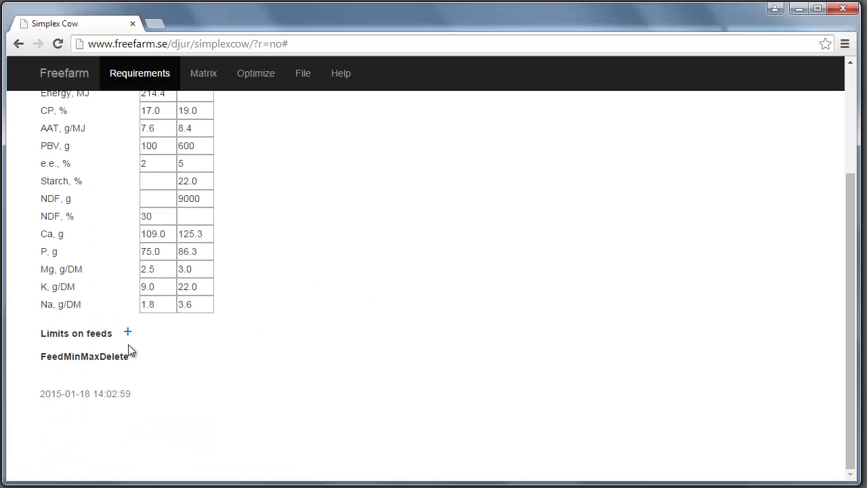
{"action": "left_click", "coordinate": [127, 333]}
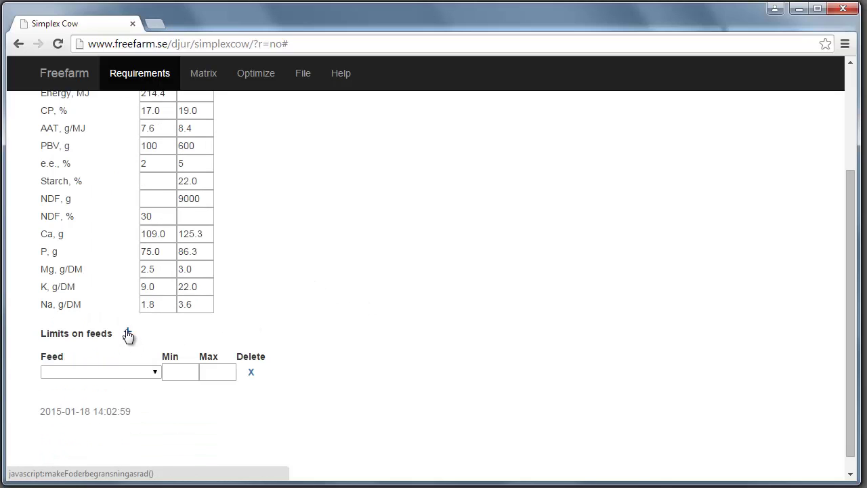
{"action": "left_click", "coordinate": [151, 372]}
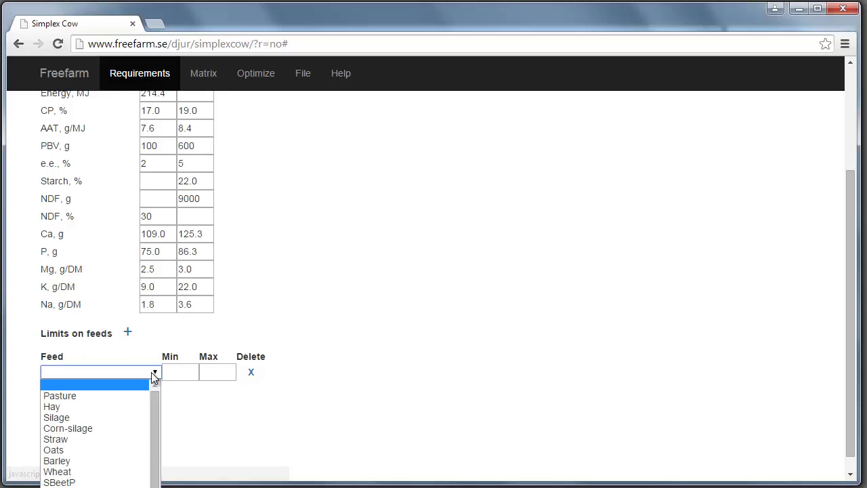
{"action": "left_click", "coordinate": [83, 395]}
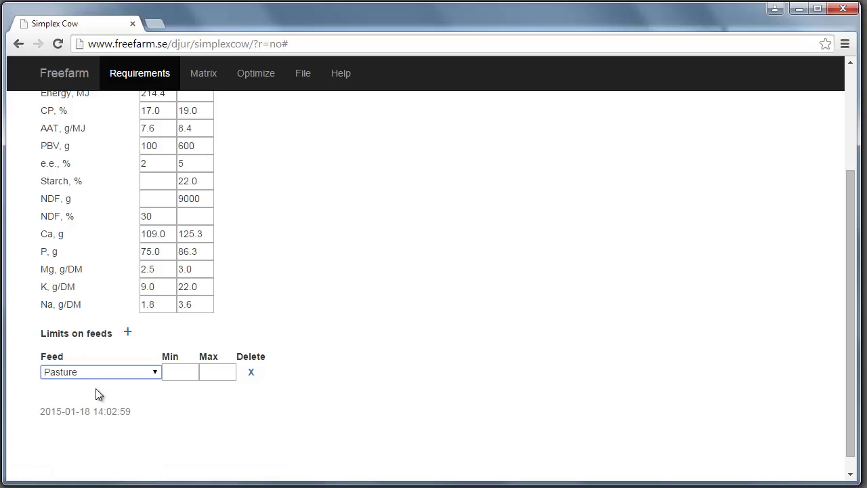
{"action": "left_click", "coordinate": [218, 374]}
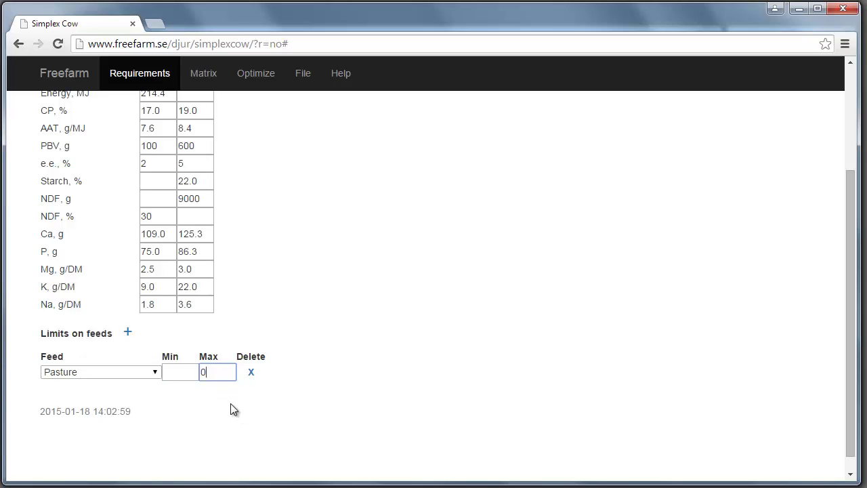
{"action": "left_click", "coordinate": [301, 325]}
{"action": "scroll", "coordinate": [300, 304], "scroll_direction": "up", "scroll_amount": 3}
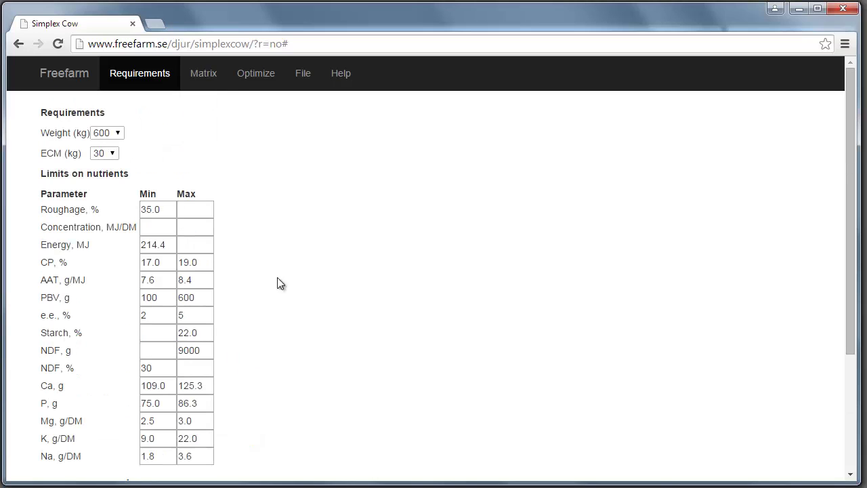
Run the feed optimization and look over the ration table and the nutrient contribution graph.
{"action": "left_click", "coordinate": [263, 81]}
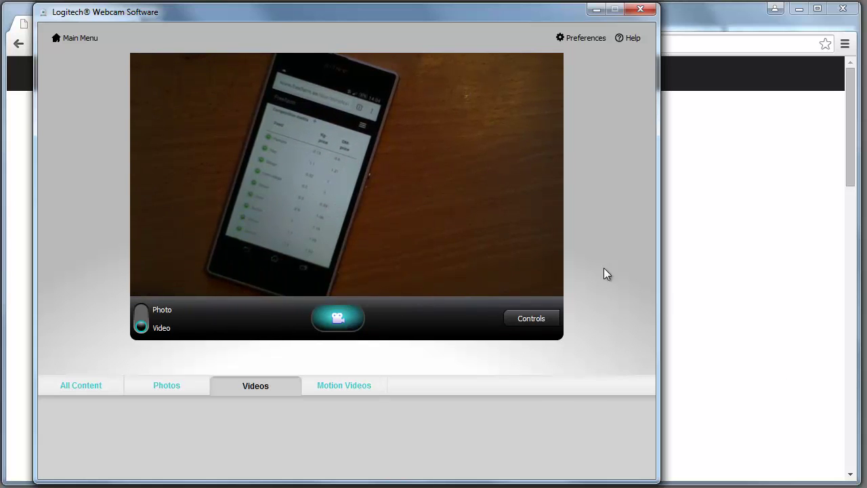
{"action": "left_click", "coordinate": [683, 234]}
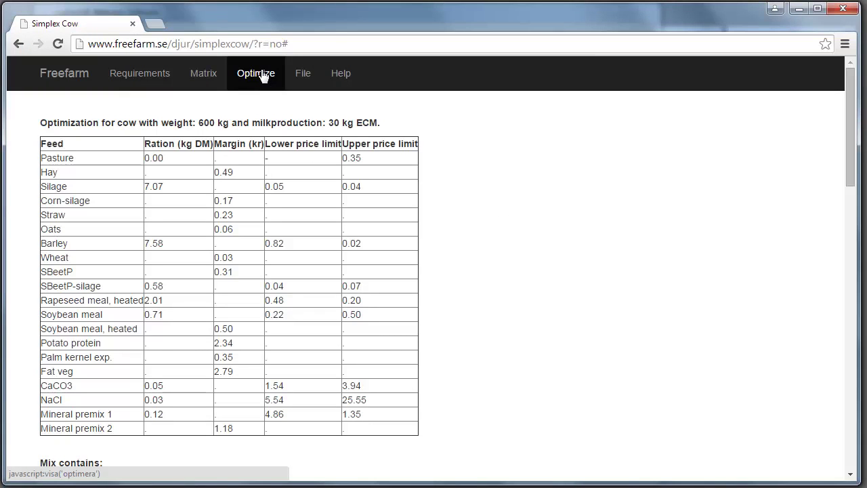
{"action": "scroll", "coordinate": [476, 272], "scroll_direction": "down", "scroll_amount": 15}
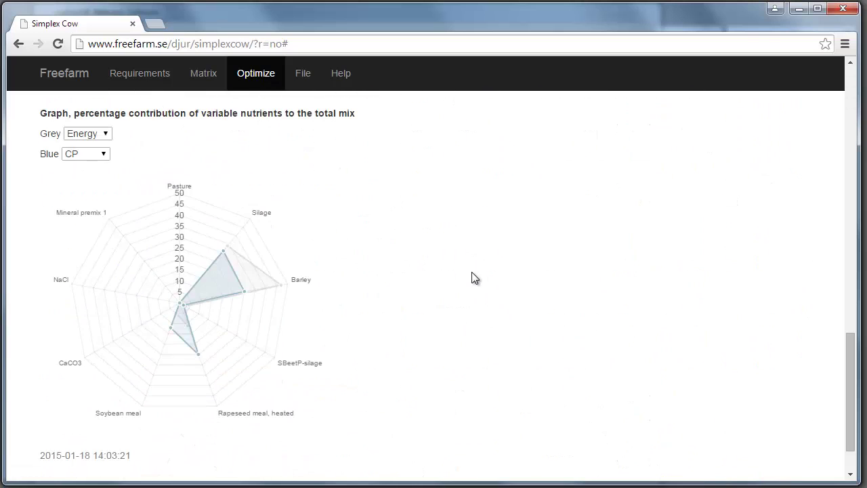
{"action": "scroll", "coordinate": [472, 272], "scroll_direction": "up", "scroll_amount": 15}
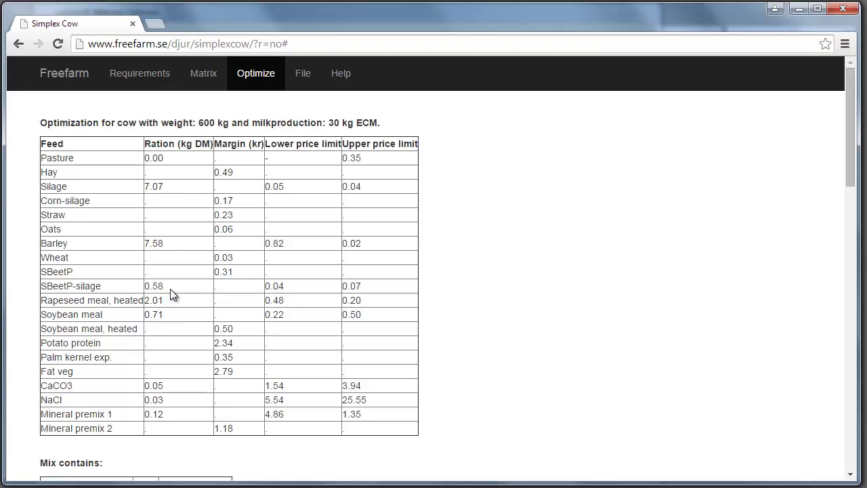
Examine the optimized rations of SBeetP-silage, Rapeseed meal and Silage, Silage's lower and upper price limits, and the Oats row.
{"action": "left_click_drag", "start_coordinate": [144, 286], "coordinate": [168, 285]}
{"action": "left_click_drag", "start_coordinate": [53, 300], "coordinate": [97, 300]}
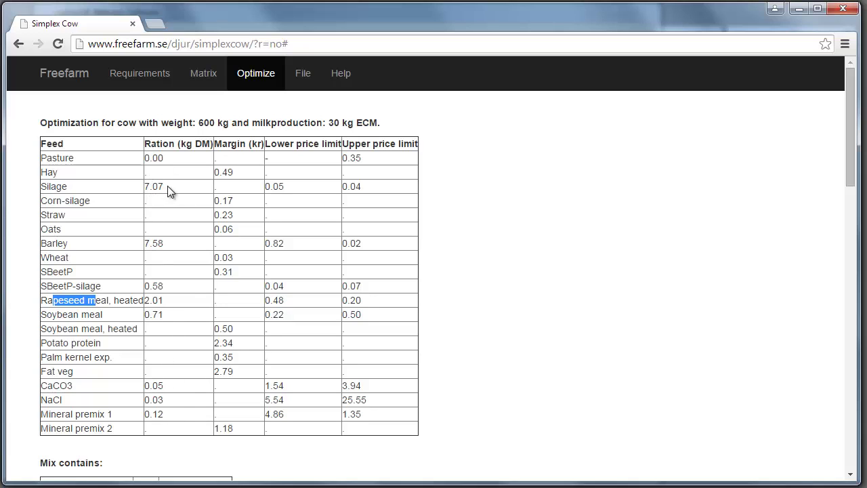
{"action": "left_click_drag", "start_coordinate": [168, 188], "coordinate": [138, 189]}
{"action": "left_click", "coordinate": [286, 189]}
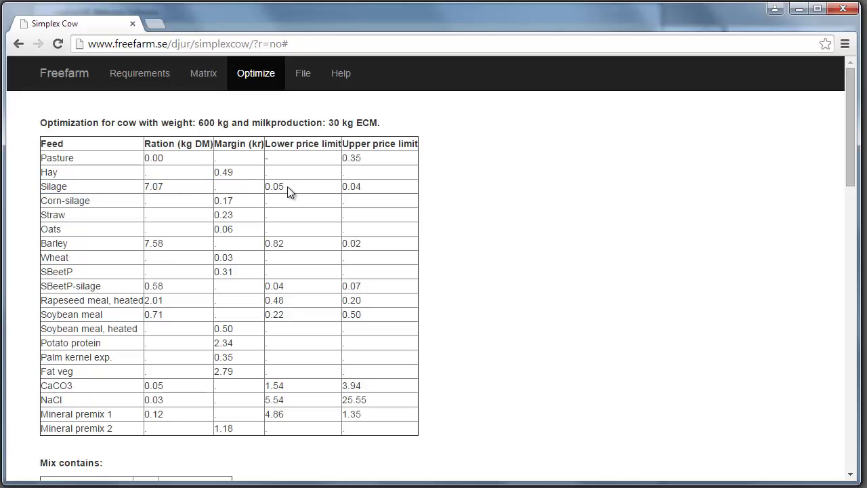
{"action": "left_click_drag", "start_coordinate": [271, 188], "coordinate": [379, 183]}
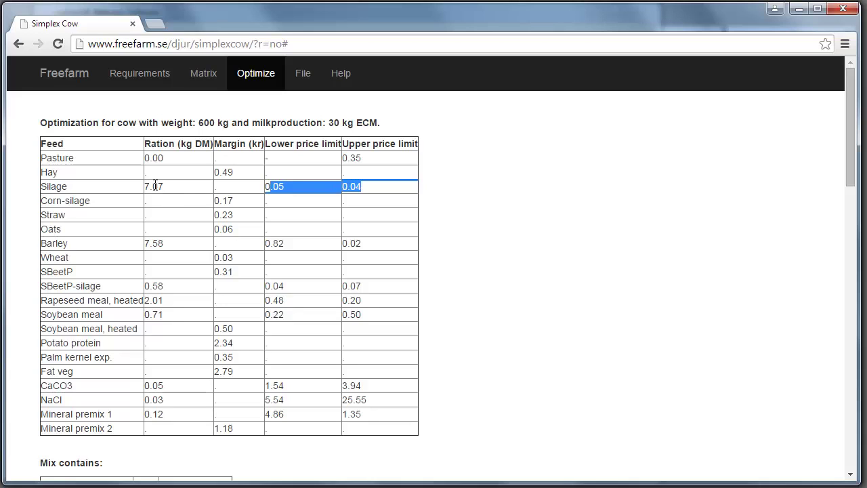
{"action": "double_click", "coordinate": [47, 229]}
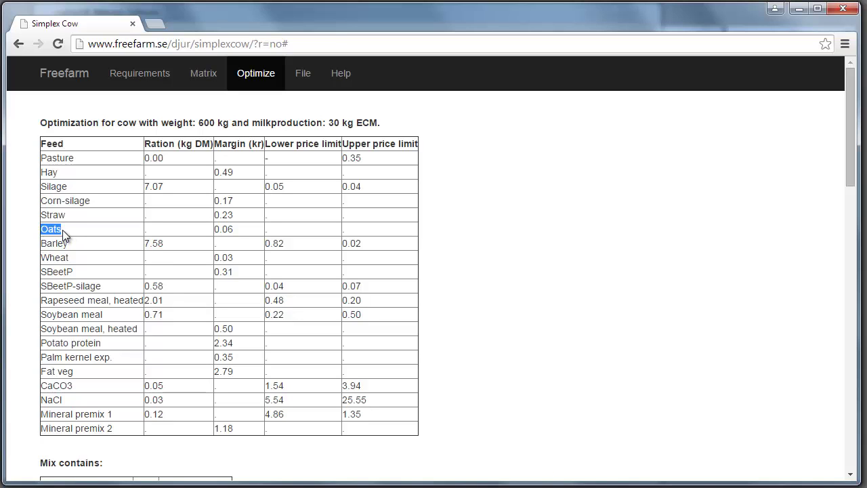
Set the DM-price of Oats to 0.99 in the composition matrix.
{"action": "left_click", "coordinate": [203, 75]}
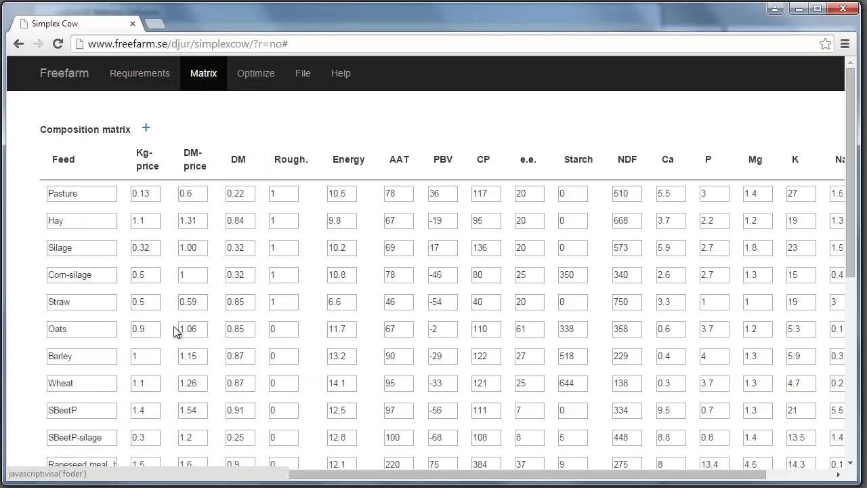
{"action": "left_click", "coordinate": [201, 329]}
{"action": "key", "text": "BackSpace"}
{"action": "key", "text": "BackSpace"}
{"action": "key", "text": "BackSpace"}
{"action": "key", "text": "BackSpace"}
{"action": "type", "text": "0.99"}
{"action": "key", "text": "Return"}
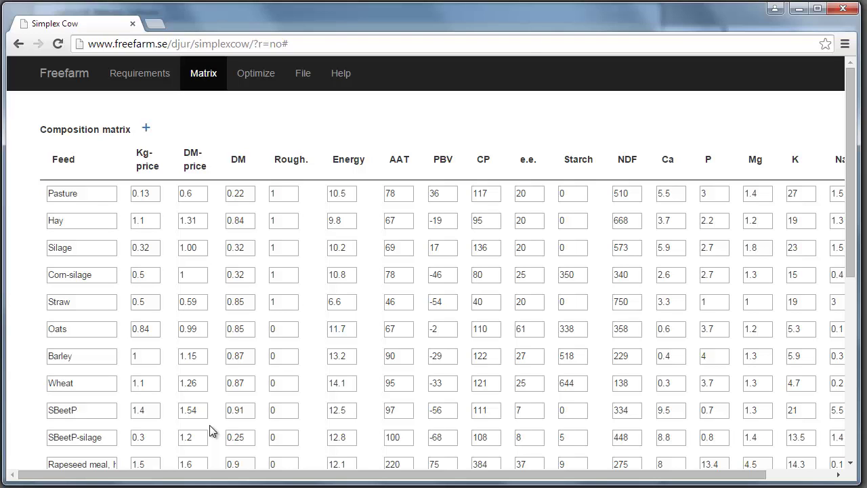
Rerun the feed optimization and check the ration of Oats.
{"action": "left_click", "coordinate": [260, 84]}
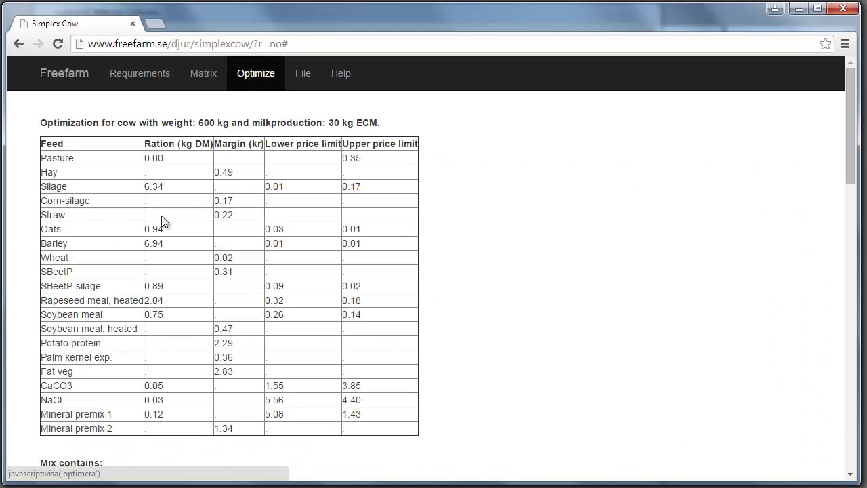
{"action": "left_click_drag", "start_coordinate": [169, 231], "coordinate": [39, 229]}
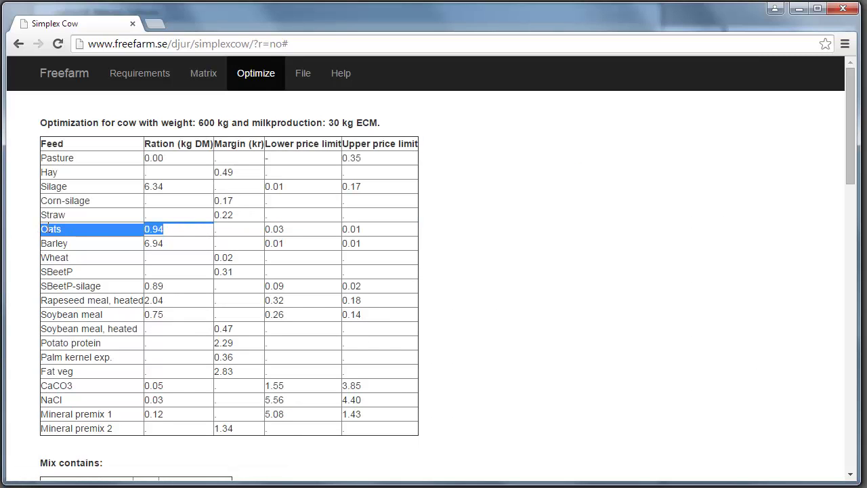
Compare the mix's Energy level with the minimum Energy limit in the cow's nutrient requirements.
{"action": "left_click", "coordinate": [182, 235]}
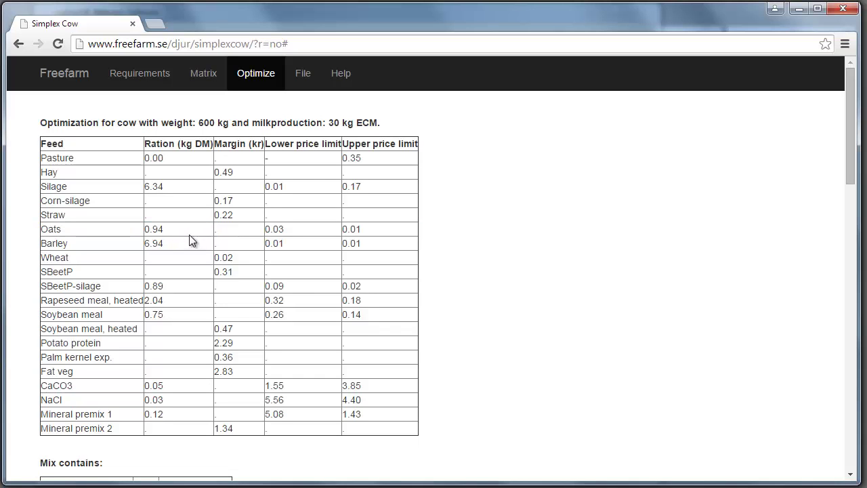
{"action": "scroll", "coordinate": [190, 238], "scroll_direction": "down", "scroll_amount": 2}
{"action": "scroll", "coordinate": [189, 237], "scroll_direction": "down", "scroll_amount": 2}
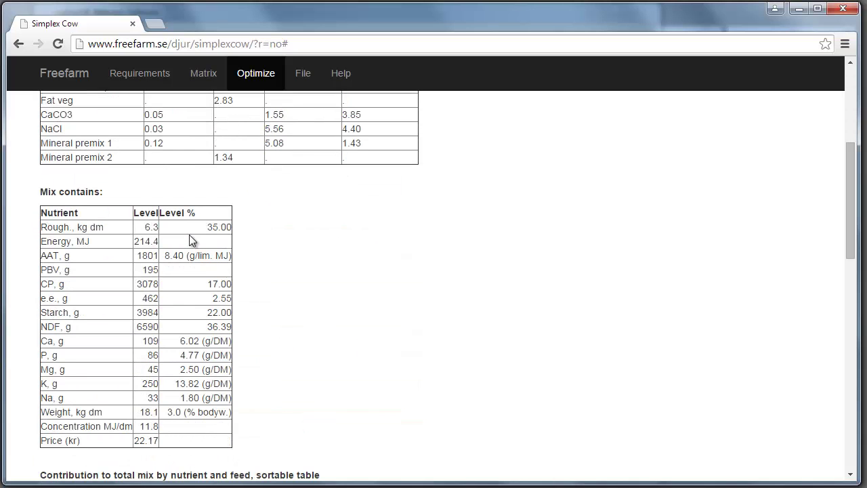
{"action": "scroll", "coordinate": [190, 237], "scroll_direction": "down", "scroll_amount": 1}
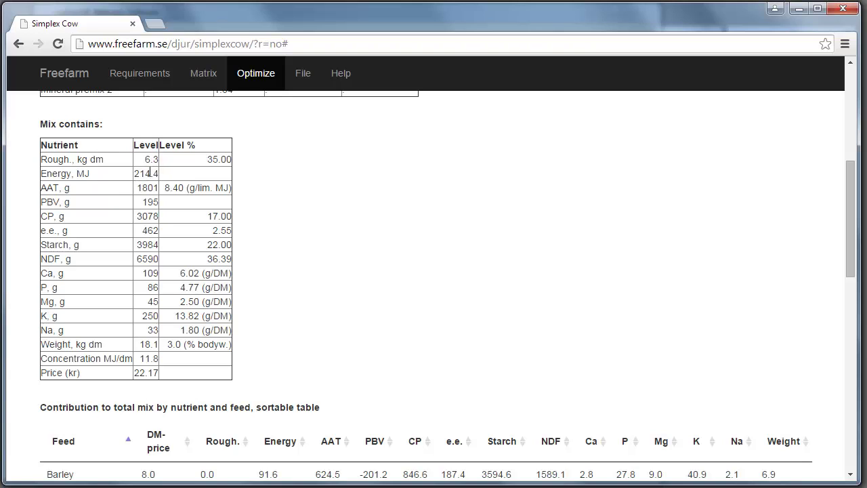
{"action": "double_click", "coordinate": [137, 173]}
{"action": "left_click", "coordinate": [136, 76]}
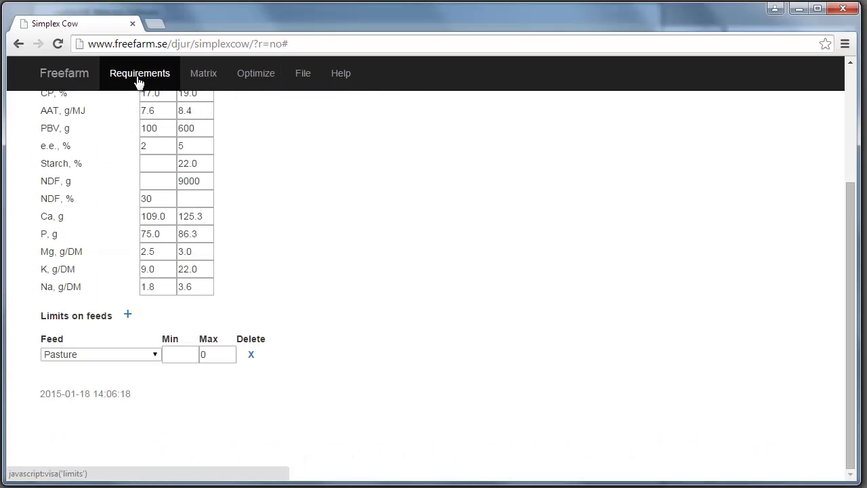
{"action": "scroll", "coordinate": [67, 228], "scroll_direction": "up", "scroll_amount": 3}
{"action": "double_click", "coordinate": [164, 210]}
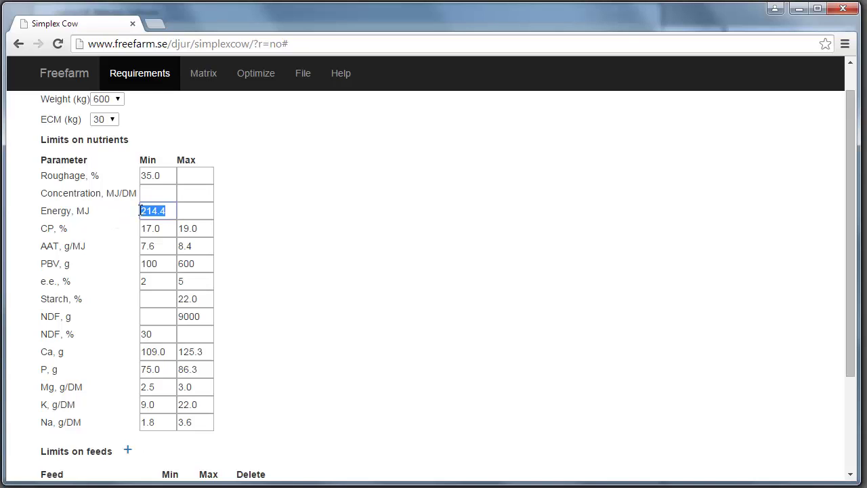
Return to the optimization results and examine the e.e., Weight and Price rows of the mix contents.
{"action": "left_click", "coordinate": [260, 83]}
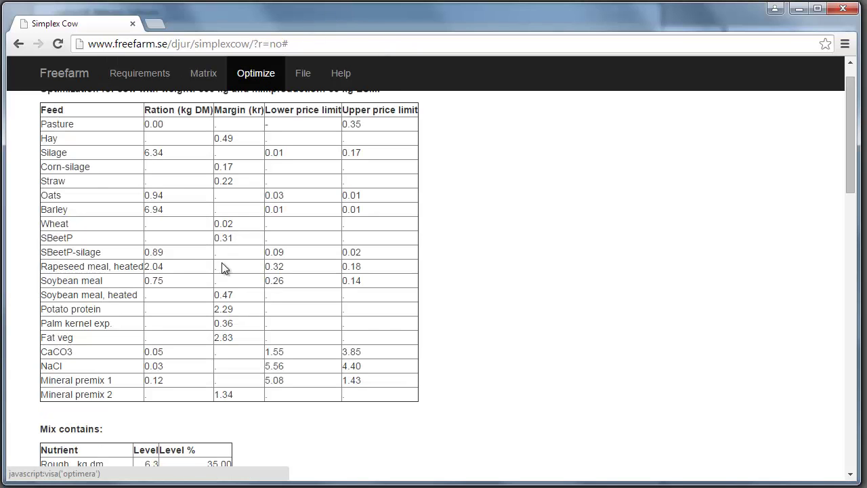
{"action": "scroll", "coordinate": [226, 281], "scroll_direction": "down", "scroll_amount": 3}
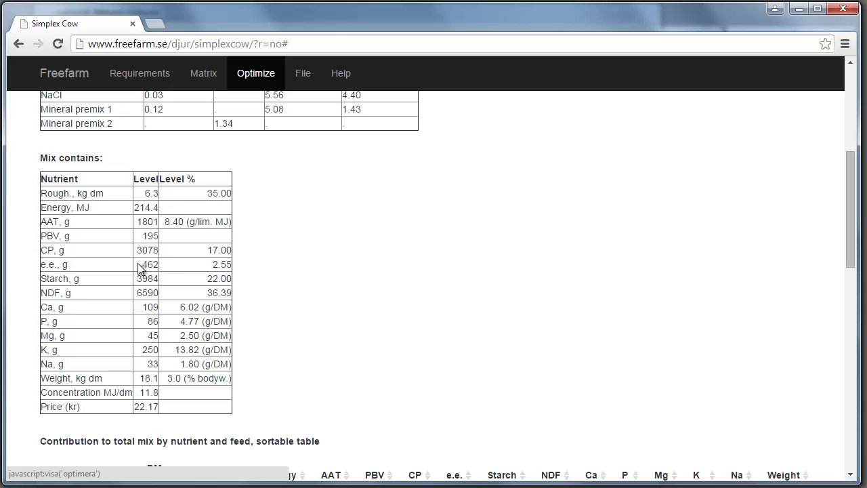
{"action": "left_click_drag", "start_coordinate": [212, 269], "coordinate": [236, 267]}
{"action": "left_click", "coordinate": [201, 269]}
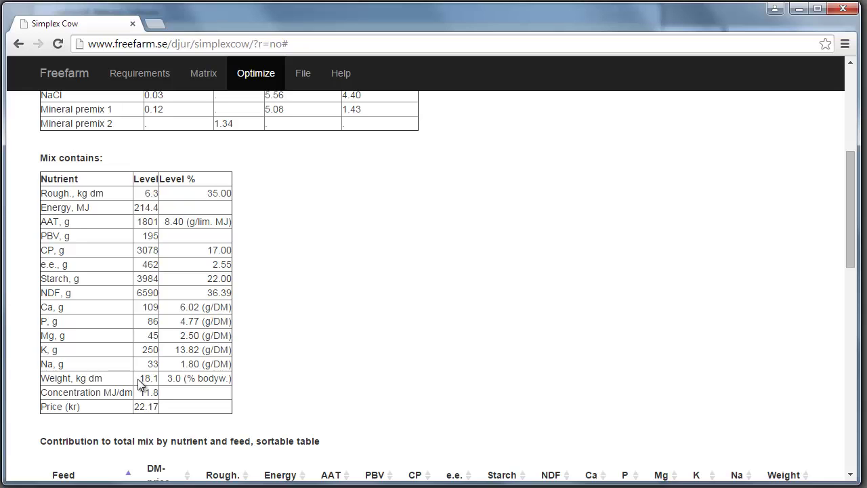
{"action": "left_click_drag", "start_coordinate": [58, 378], "coordinate": [99, 378]}
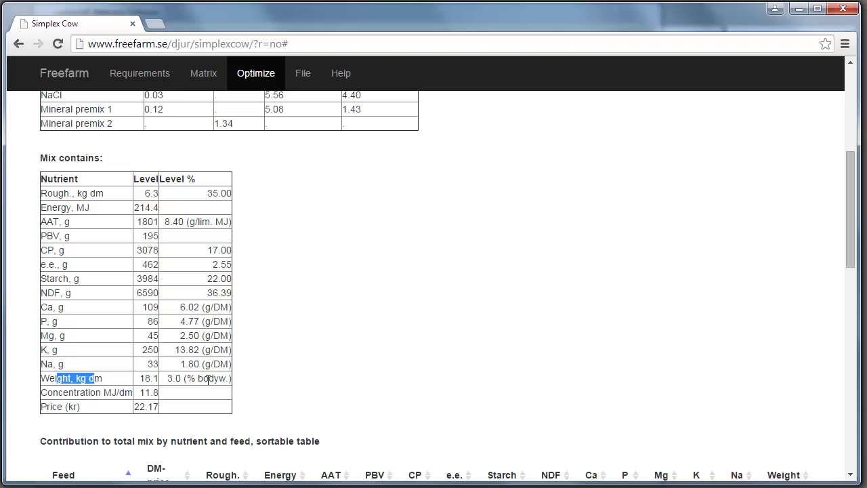
{"action": "left_click", "coordinate": [204, 378]}
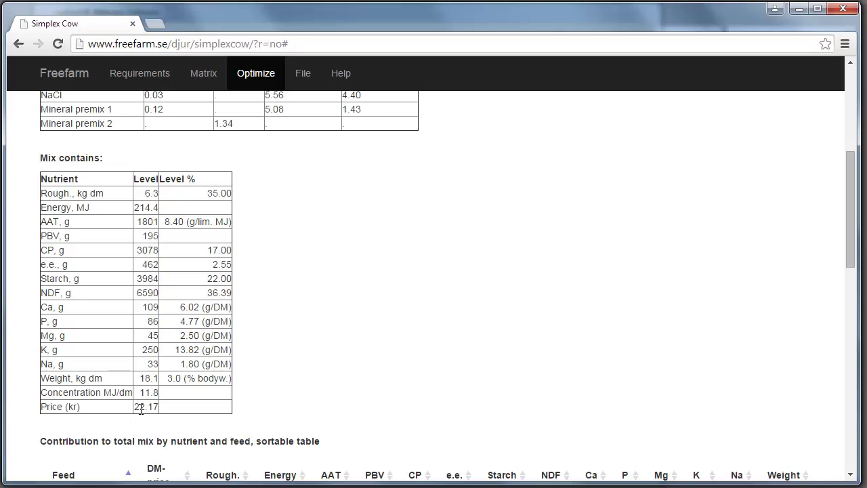
{"action": "double_click", "coordinate": [147, 408]}
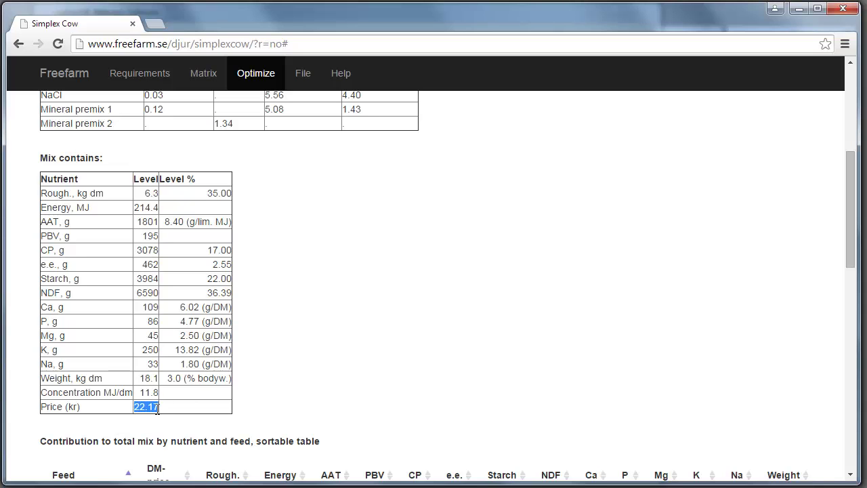
{"action": "left_click", "coordinate": [297, 359]}
Sort the nutrient contribution table by NDF in descending order and examine the NDF values of Silage and Barley.
{"action": "scroll", "coordinate": [302, 358], "scroll_direction": "down", "scroll_amount": 5}
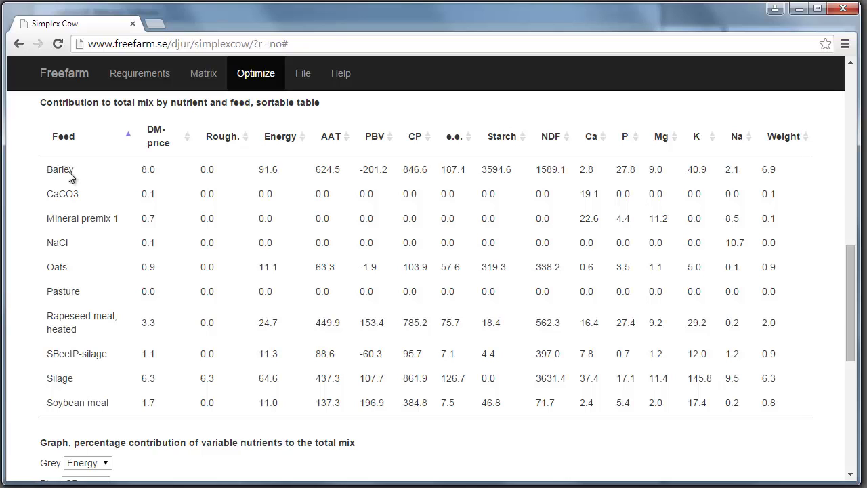
{"action": "left_click", "coordinate": [566, 144]}
{"action": "left_click", "coordinate": [566, 144]}
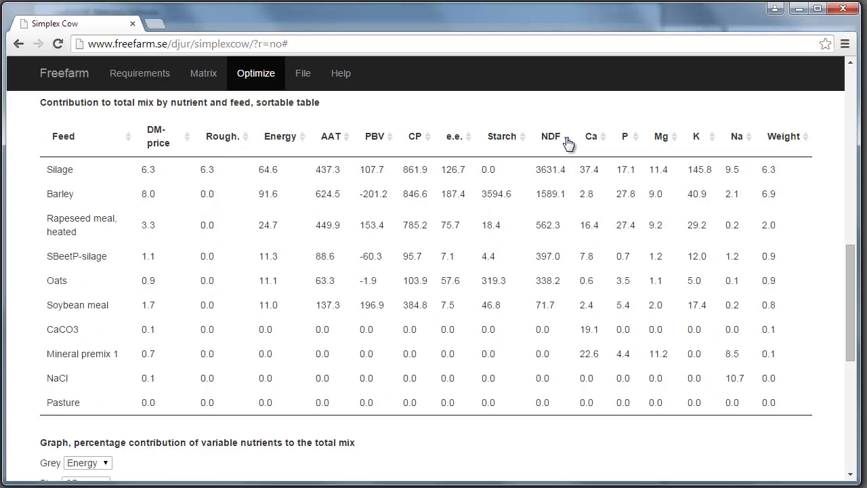
{"action": "left_click", "coordinate": [568, 143]}
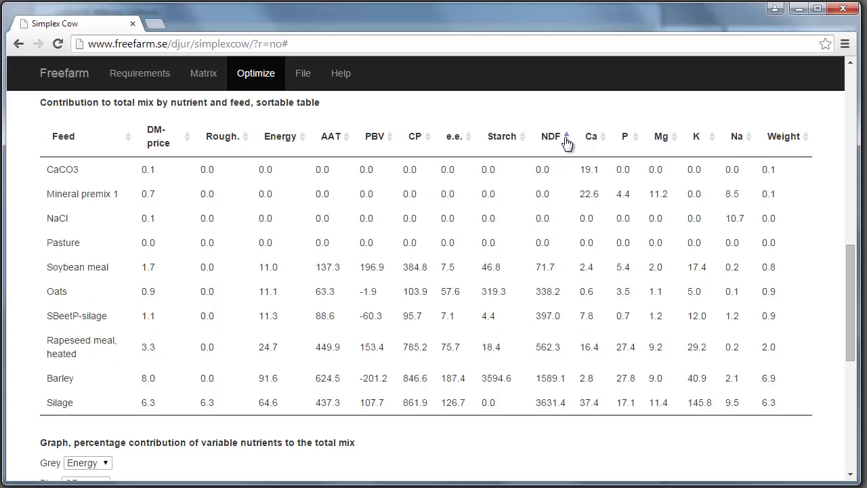
{"action": "left_click", "coordinate": [569, 143]}
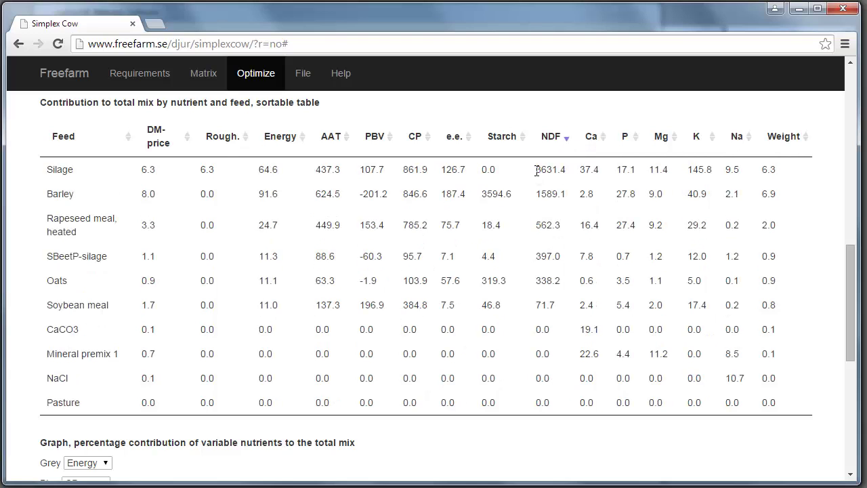
{"action": "left_click_drag", "start_coordinate": [535, 171], "coordinate": [561, 196]}
Check Barley's values in the percentage contribution graph and switch the grey series to Weight.
{"action": "scroll", "coordinate": [532, 295], "scroll_direction": "down", "scroll_amount": 5}
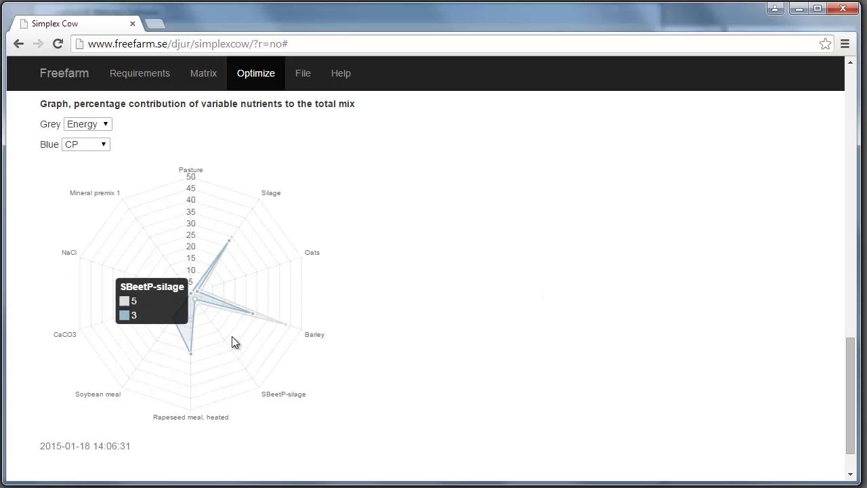
{"action": "mouse_move", "coordinate": [273, 327]}
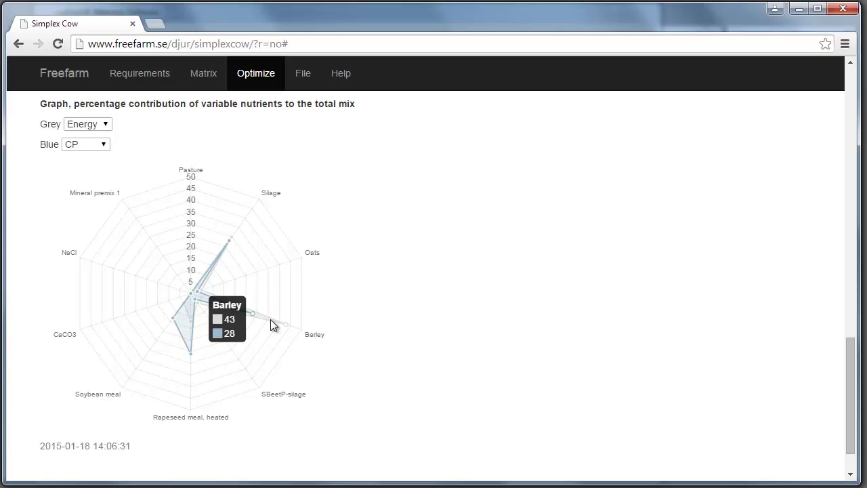
{"action": "left_click", "coordinate": [65, 147]}
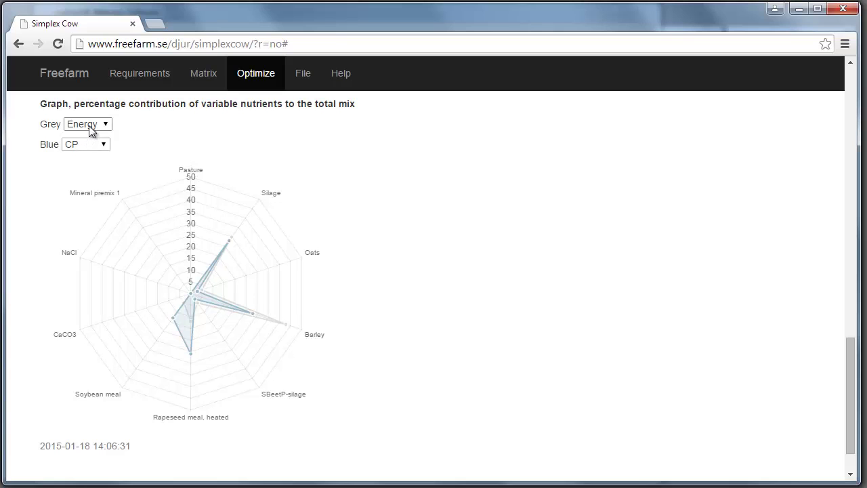
{"action": "left_click", "coordinate": [88, 126]}
{"action": "left_click", "coordinate": [71, 257]}
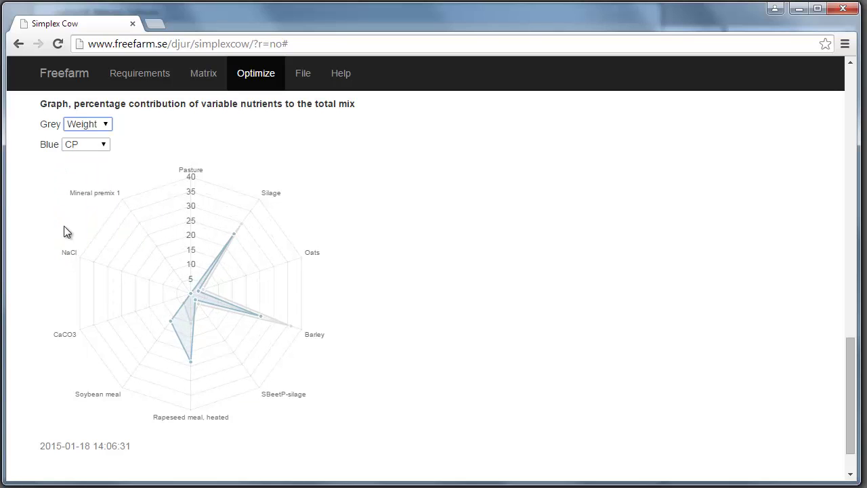
Switch the graph's blue series to Mg and check the point for Mineral premix 1.
{"action": "left_click", "coordinate": [86, 146]}
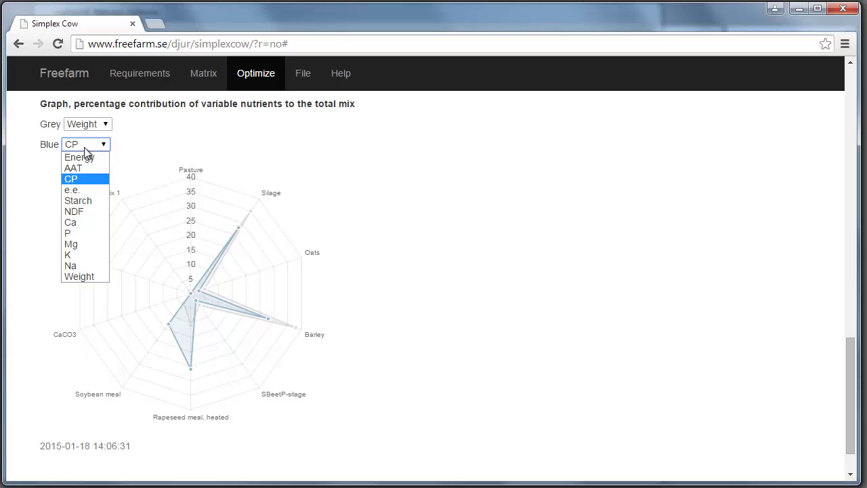
{"action": "left_click", "coordinate": [71, 243]}
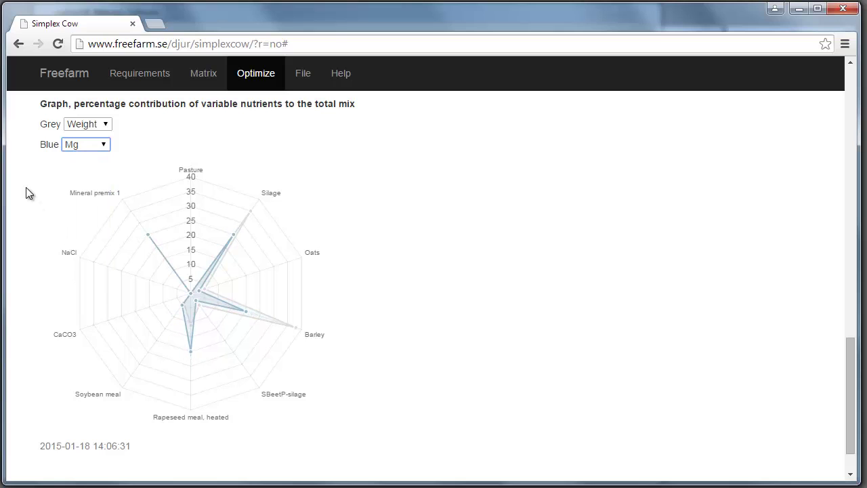
{"action": "mouse_move", "coordinate": [147, 235]}
Set both the blue and the grey series of the contribution graph to CP.
{"action": "left_click", "coordinate": [82, 145]}
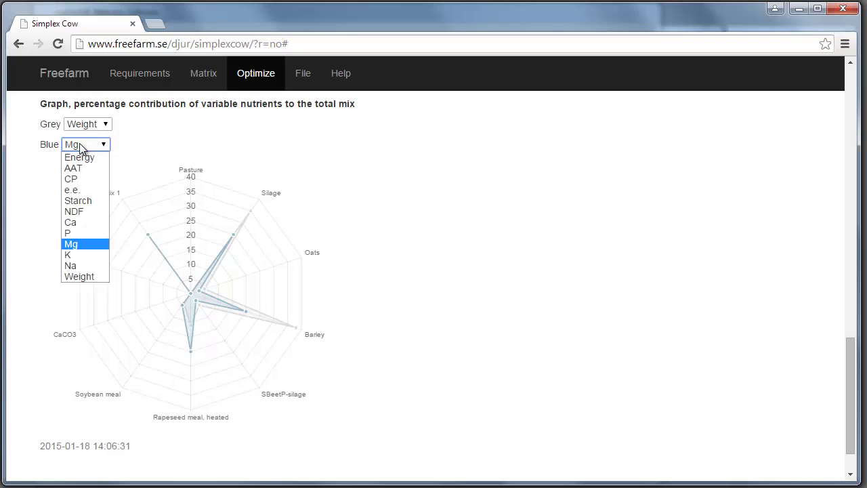
{"action": "left_click", "coordinate": [73, 179]}
{"action": "left_click", "coordinate": [94, 124]}
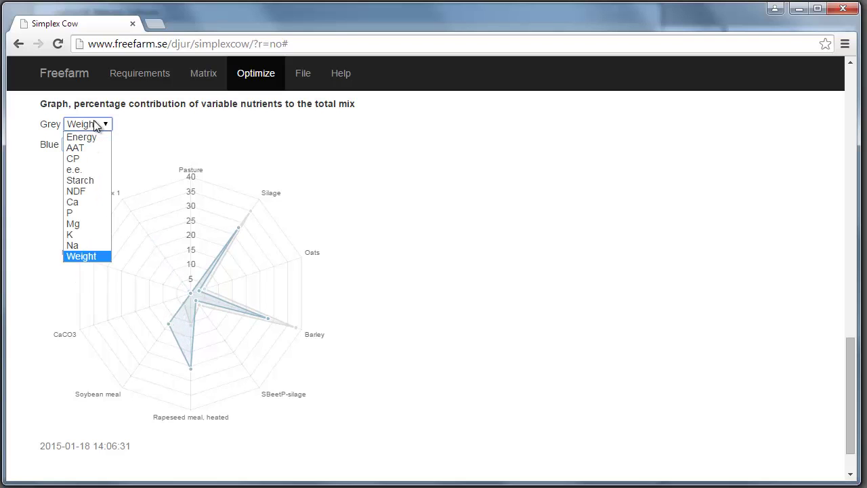
{"action": "left_click", "coordinate": [81, 158]}
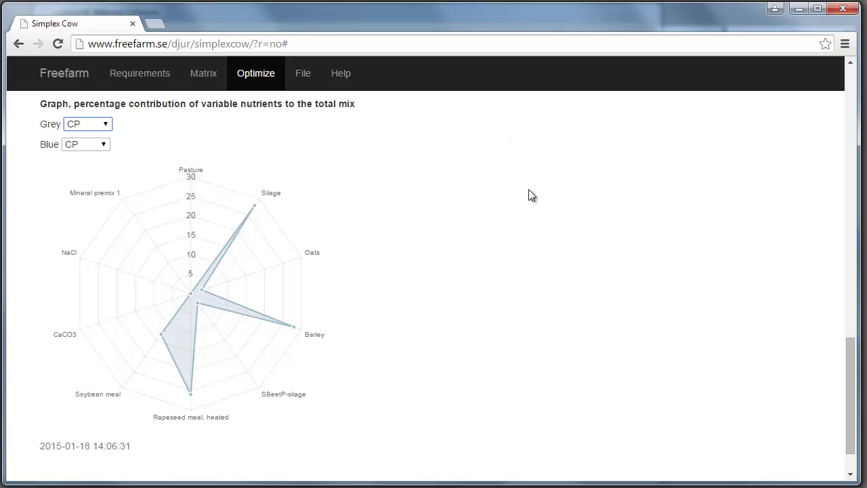
Set the minimum Energy limit in the nutrient requirements to 220 MJ.
{"action": "scroll", "coordinate": [530, 190], "scroll_direction": "up", "scroll_amount": 10}
{"action": "scroll", "coordinate": [533, 195], "scroll_direction": "up", "scroll_amount": 5}
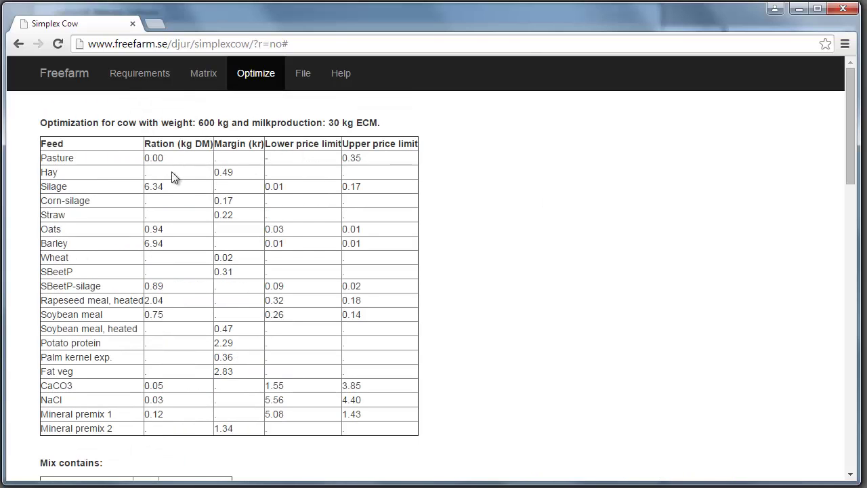
{"action": "left_click", "coordinate": [152, 87]}
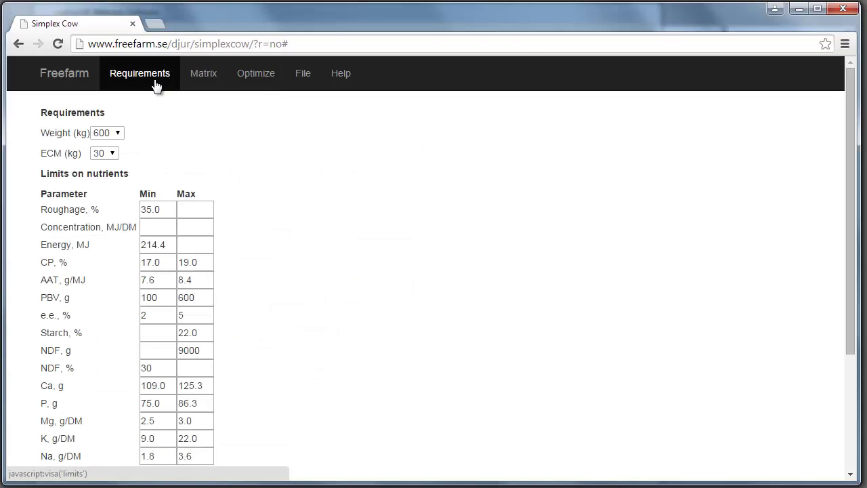
{"action": "left_click_drag", "start_coordinate": [165, 243], "coordinate": [128, 279]}
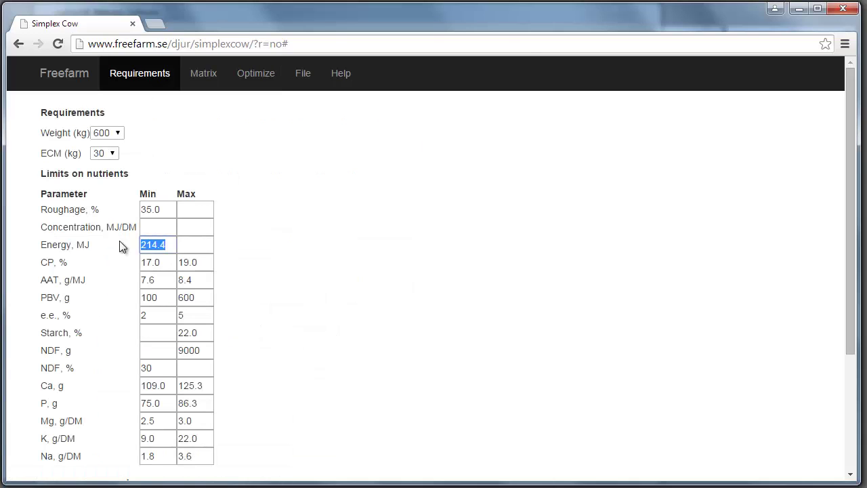
{"action": "type", "text": "220"}
Rerun the feed optimization and check the mix's Energy level and the new rations.
{"action": "left_click", "coordinate": [262, 81]}
{"action": "scroll", "coordinate": [486, 289], "scroll_direction": "down", "scroll_amount": 4}
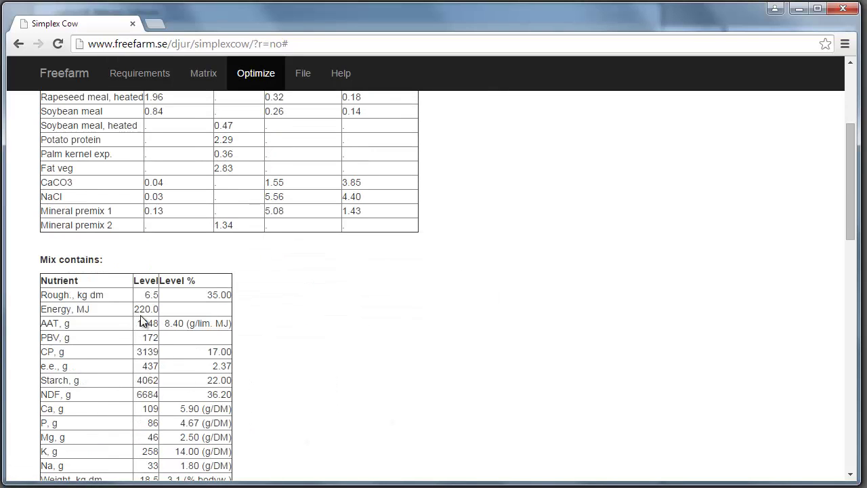
{"action": "scroll", "coordinate": [362, 344], "scroll_direction": "up", "scroll_amount": 3}
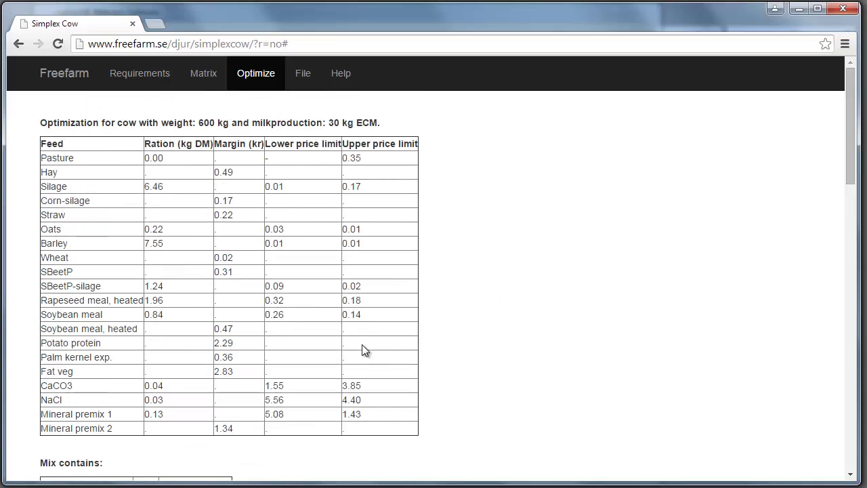
Save the ration data to a file named cow_2015-01-18_1.txt.
{"action": "left_click", "coordinate": [302, 80]}
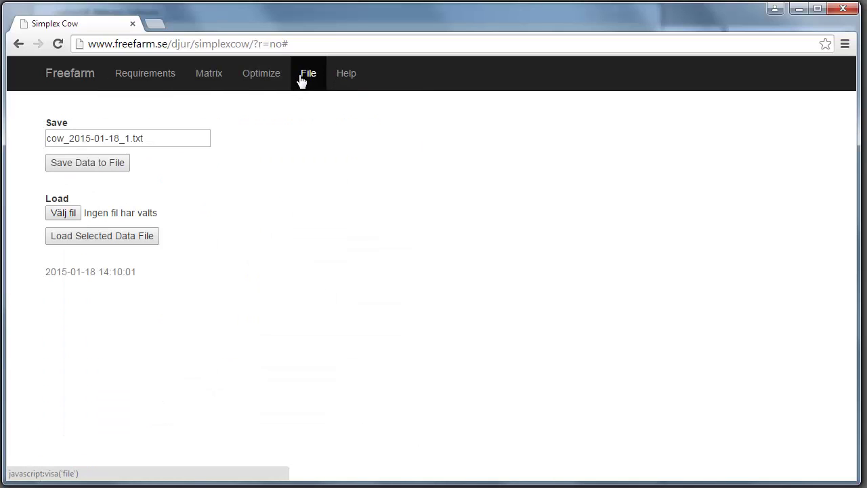
{"action": "left_click_drag", "start_coordinate": [187, 137], "coordinate": [35, 134]}
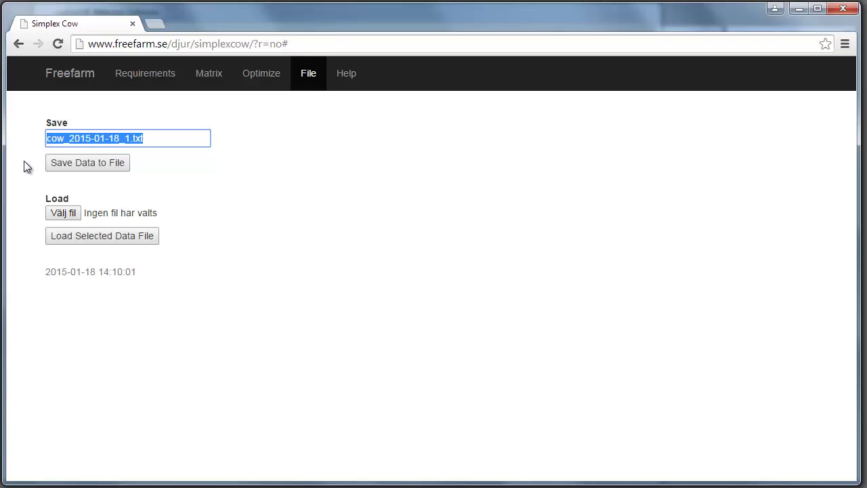
{"action": "double_click", "coordinate": [96, 172]}
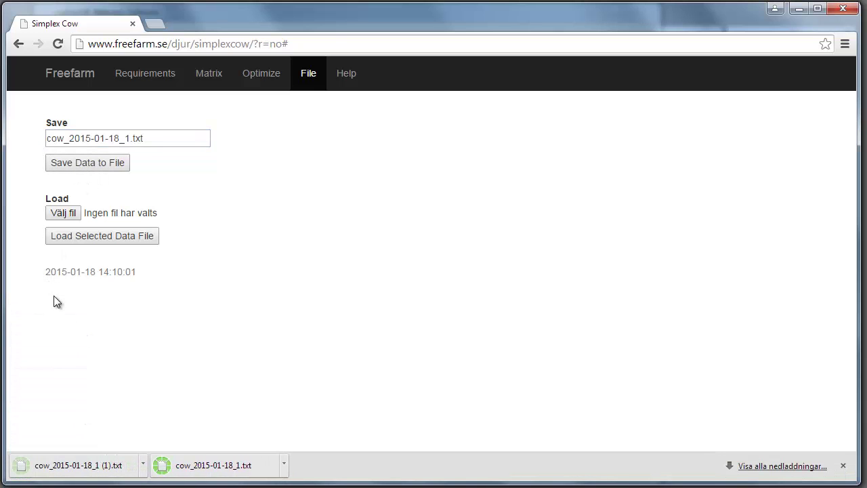
Permanently delete the duplicate cow_2015-01-18_1 (1).txt from the downloads folder in Windows Explorer and return to the Simplex Cow page in the browser.
{"action": "left_click", "coordinate": [203, 472]}
{"action": "left_click", "coordinate": [264, 115]}
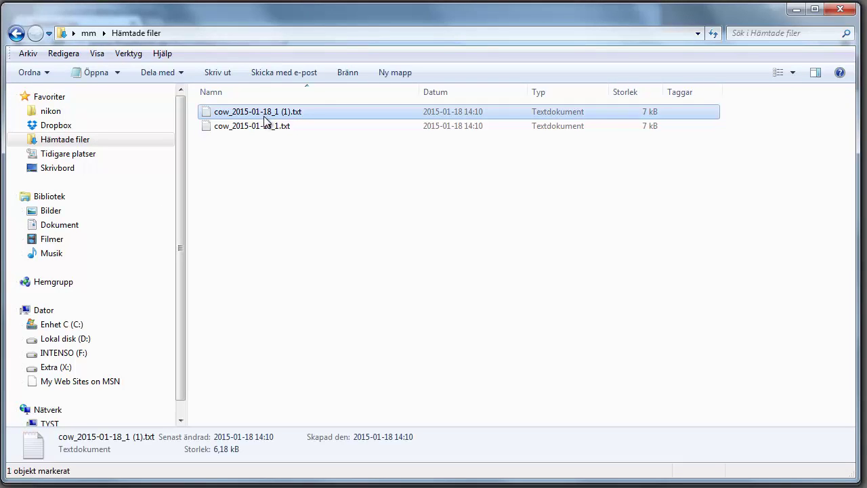
{"action": "key", "text": "shift+Delete"}
{"action": "key", "text": "Return"}
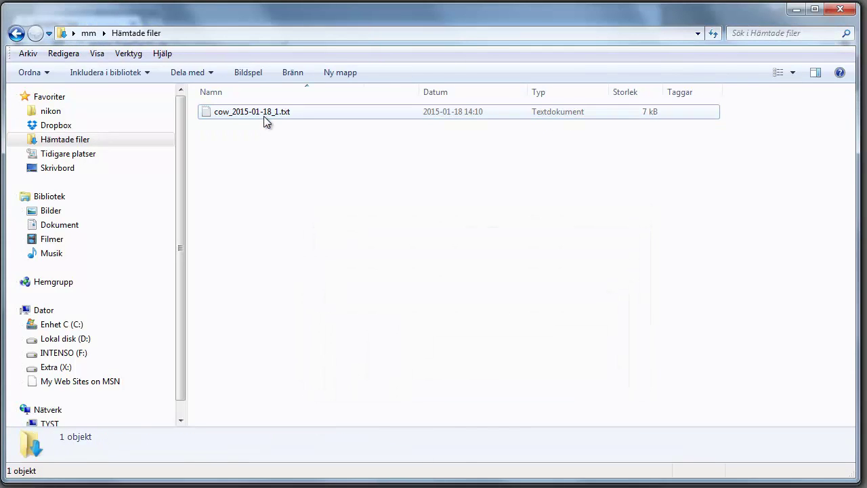
{"action": "key", "text": "alt+Tab"}
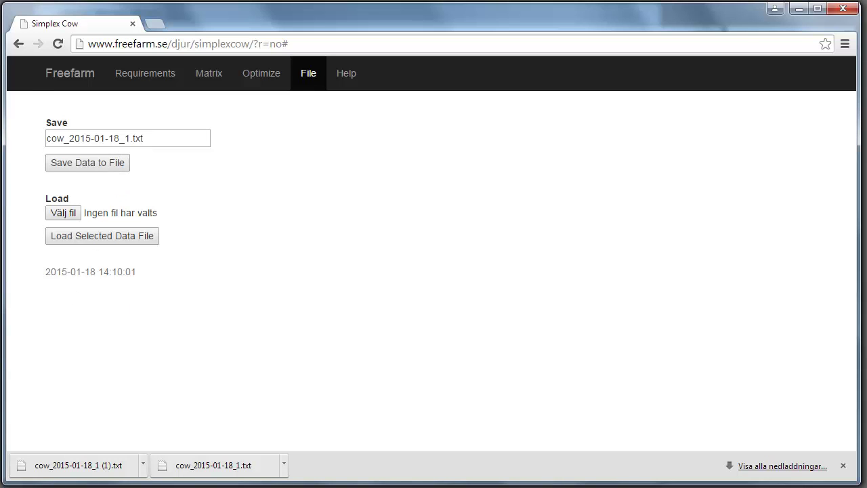
Reload the Simplex Cow page from its web address and check the minimum Energy limit in the nutrient requirements.
{"action": "key", "text": "alt+Tab"}
{"action": "left_click", "coordinate": [305, 48]}
{"action": "key", "text": "Return"}
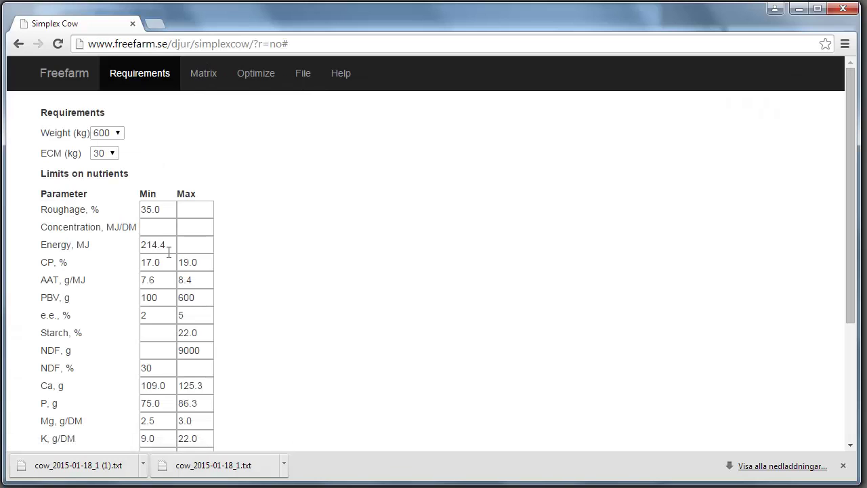
{"action": "left_click_drag", "start_coordinate": [170, 249], "coordinate": [106, 244]}
Load the saved data file cow_2015-01-18_1.txt and check the loaded minimum Energy limit in the nutrient requirements.
{"action": "left_click", "coordinate": [301, 80]}
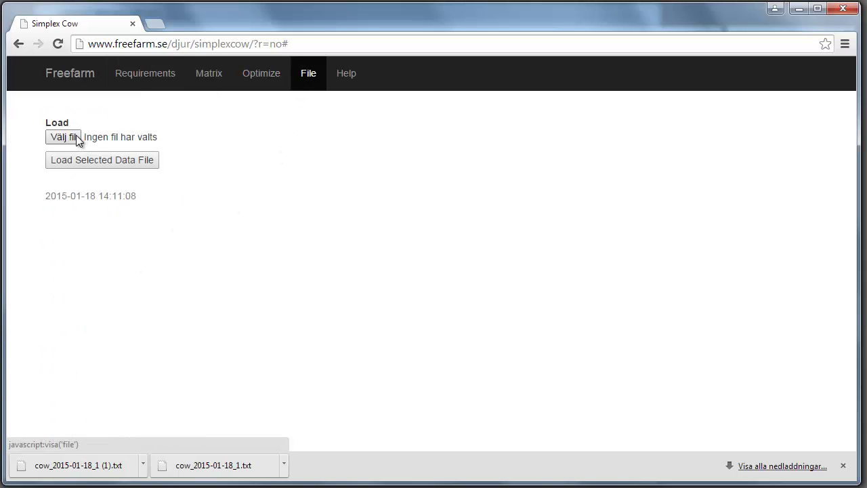
{"action": "left_click", "coordinate": [62, 139]}
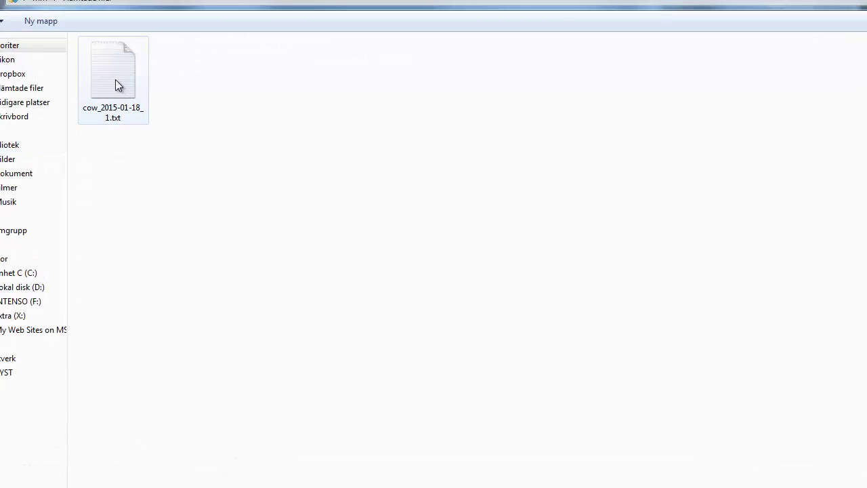
{"action": "double_click", "coordinate": [116, 82]}
{"action": "left_click", "coordinate": [92, 164]}
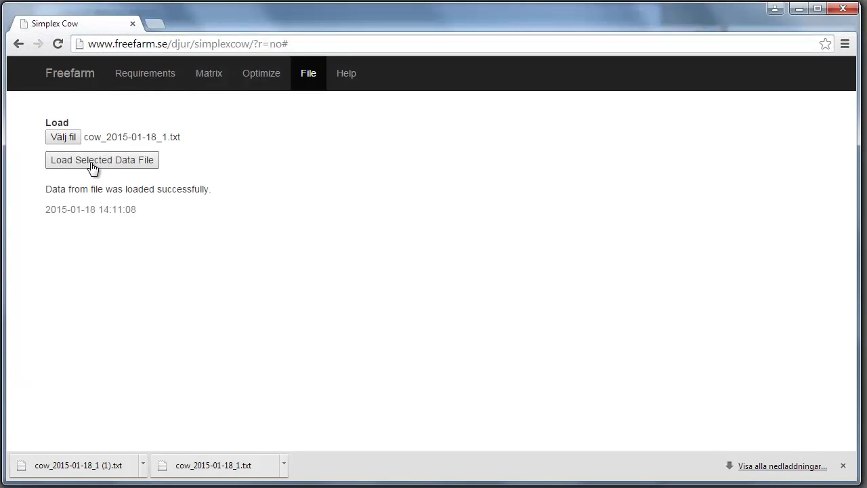
{"action": "left_click_drag", "start_coordinate": [52, 189], "coordinate": [189, 188]}
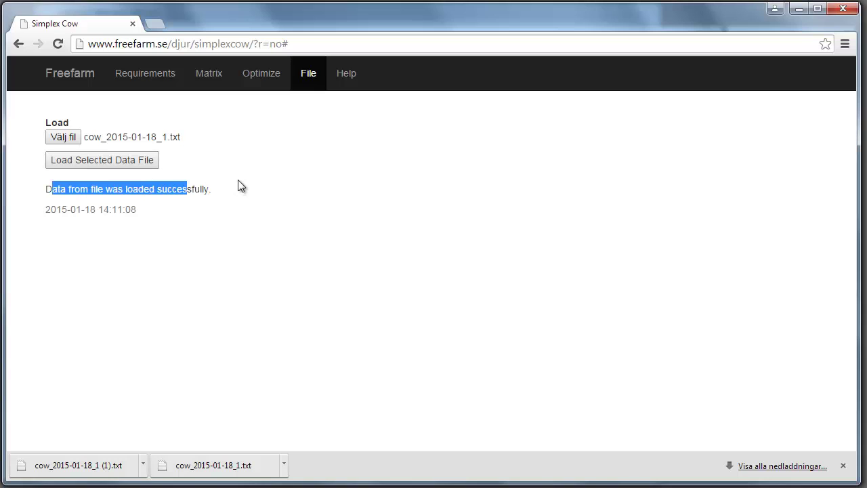
{"action": "left_click", "coordinate": [162, 88]}
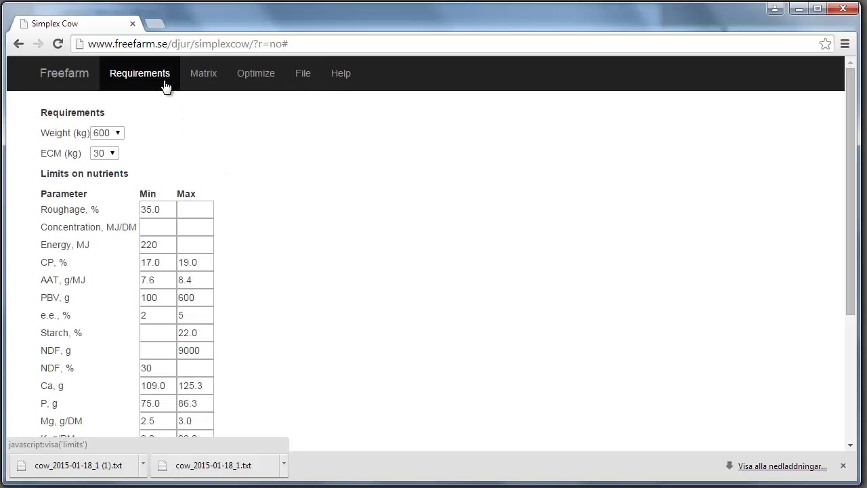
{"action": "double_click", "coordinate": [152, 245]}
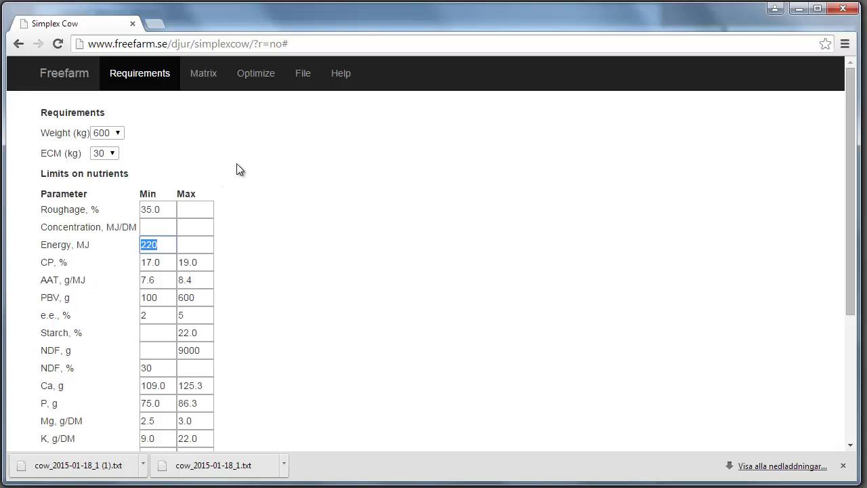
Skim the users guide from its contents to the matrix section, and return to the nutrient requirements.
{"action": "left_click", "coordinate": [339, 78]}
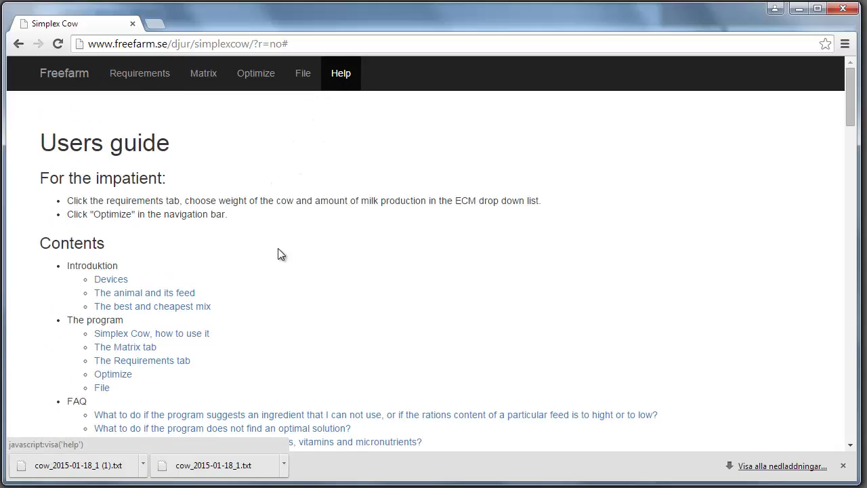
{"action": "scroll", "coordinate": [278, 251], "scroll_direction": "down", "scroll_amount": 7}
{"action": "scroll", "coordinate": [277, 254], "scroll_direction": "down", "scroll_amount": 9}
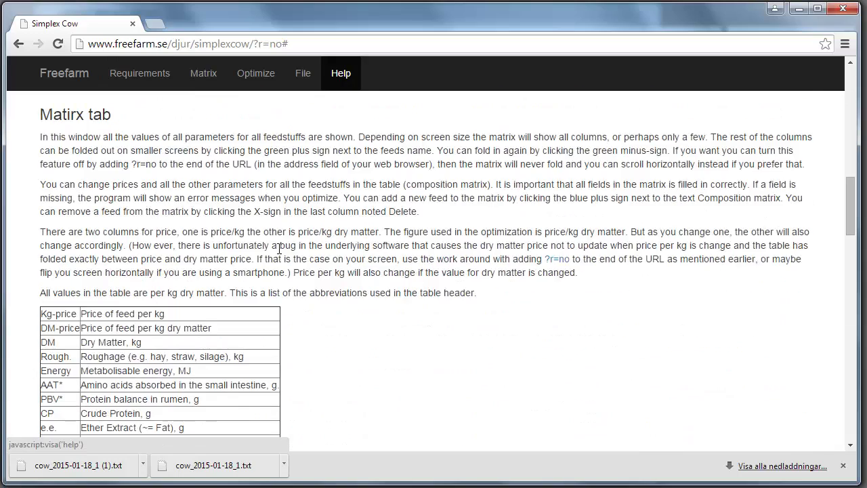
{"action": "scroll", "coordinate": [277, 254], "scroll_direction": "up", "scroll_amount": 13}
{"action": "scroll", "coordinate": [281, 253], "scroll_direction": "up", "scroll_amount": 3}
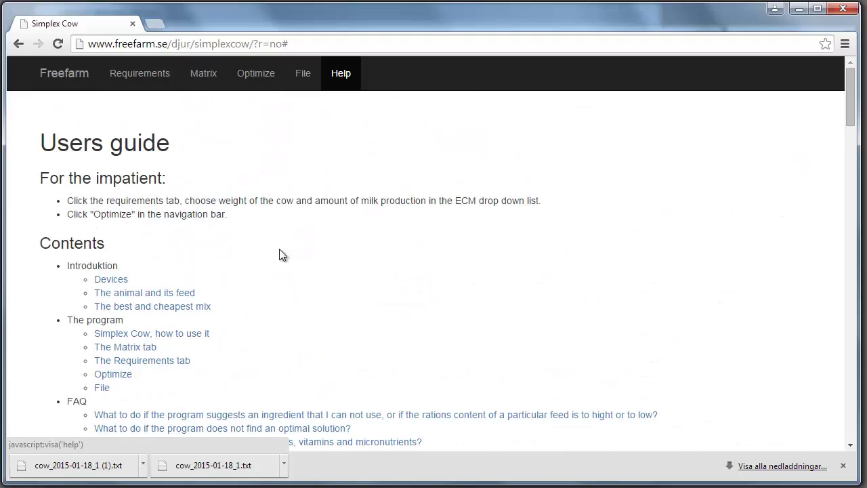
{"action": "left_click", "coordinate": [167, 87]}
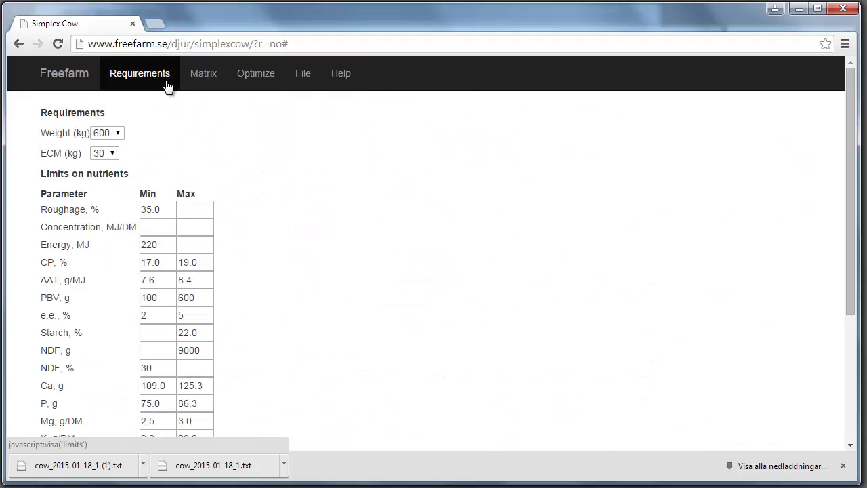